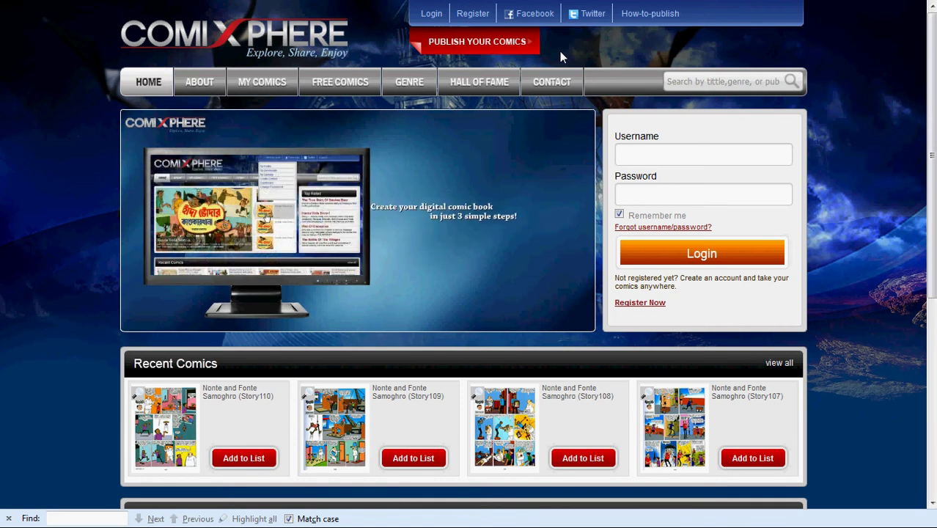
Step: Log in to ComiXphere with the account's username and password
click(432, 18)
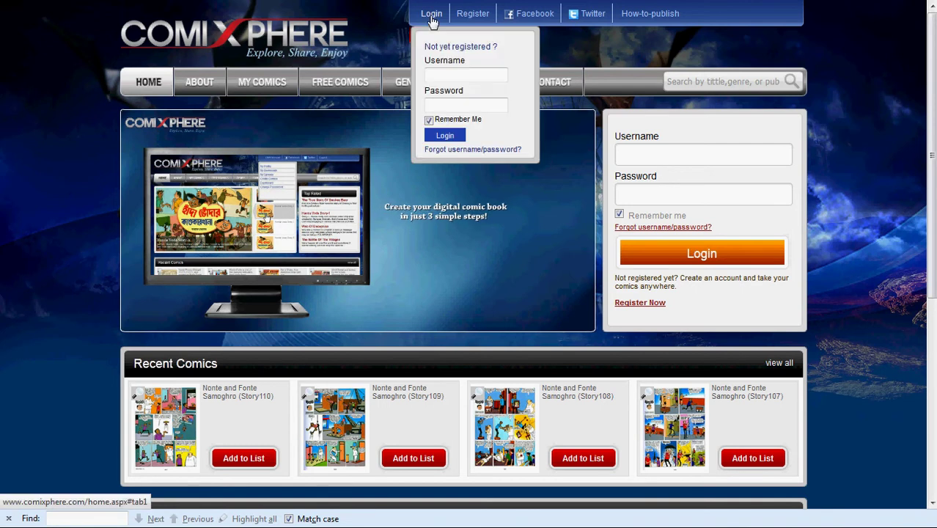
click(441, 71)
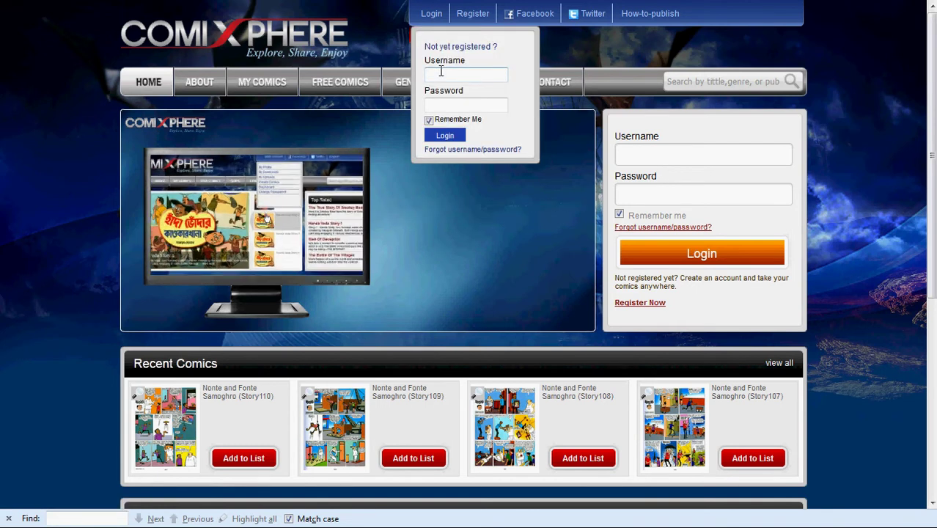
text(ndeb)
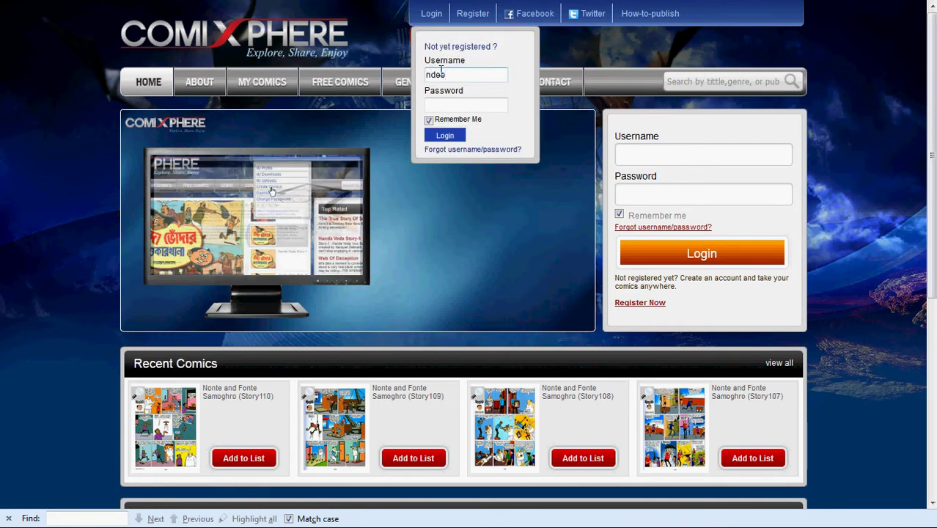
text(nath)
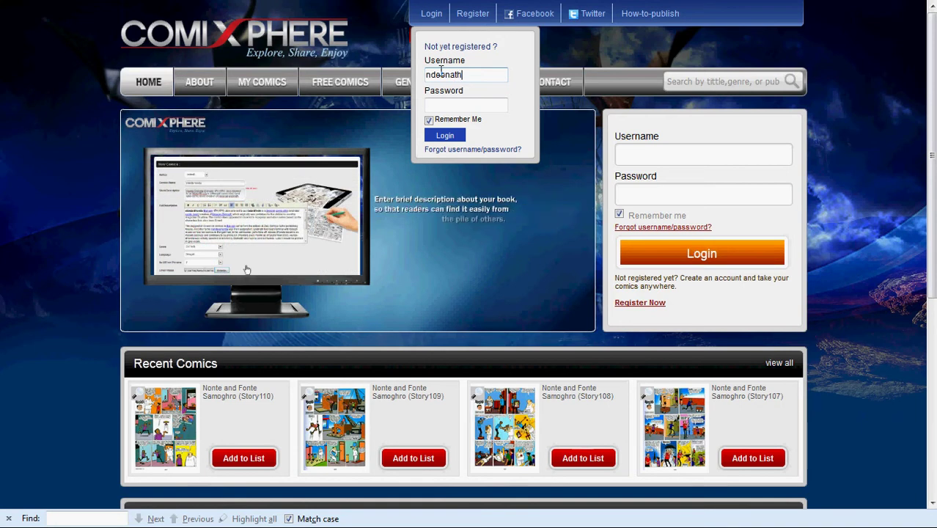
click(455, 105)
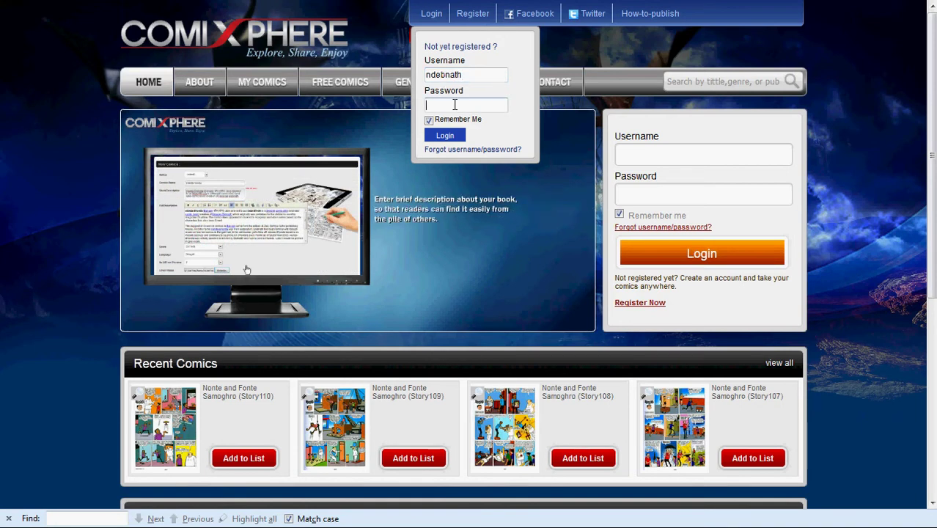
text(*****)
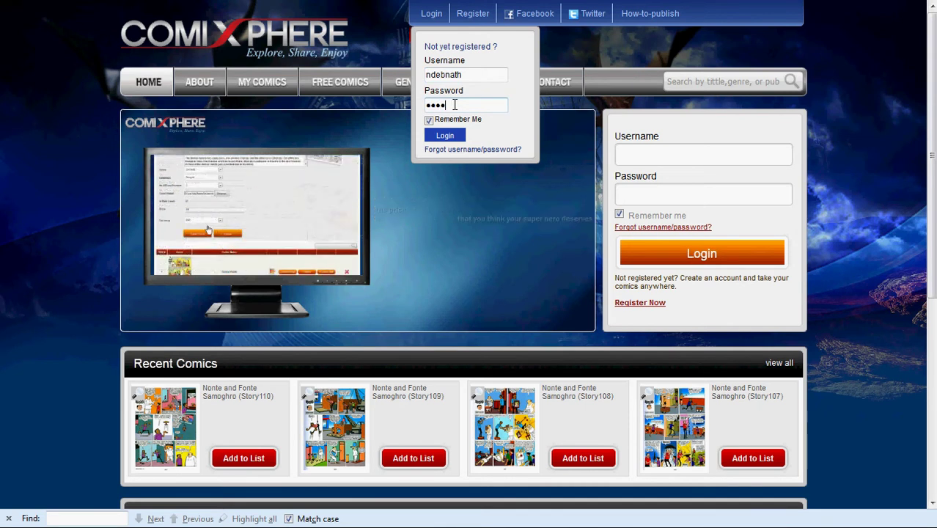
text(***)
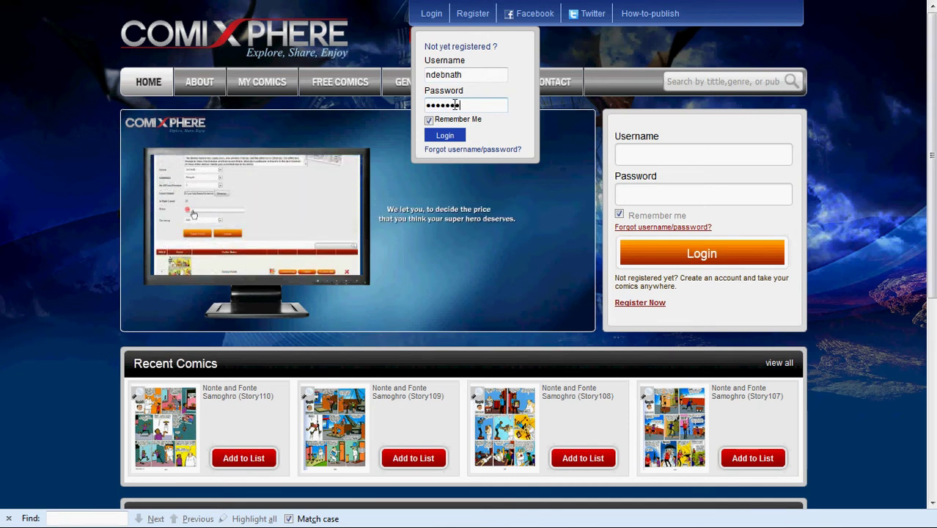
text(**)
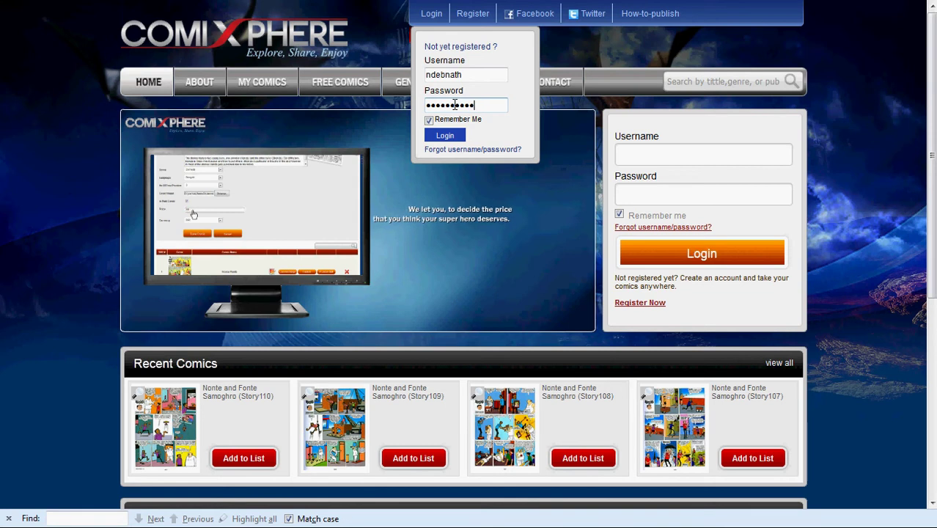
click(448, 137)
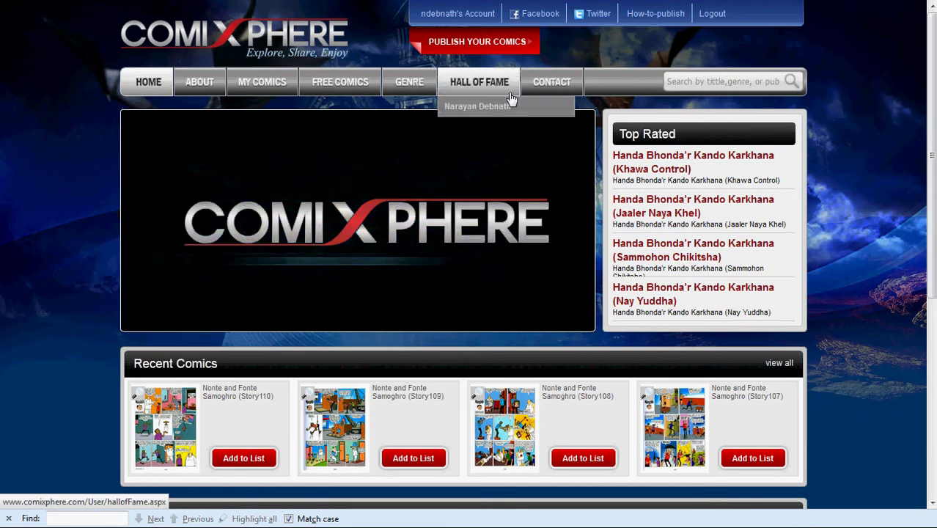
Step: Choose Create Comics from the account menu to reach the New Comic form
mouse_move(473, 16)
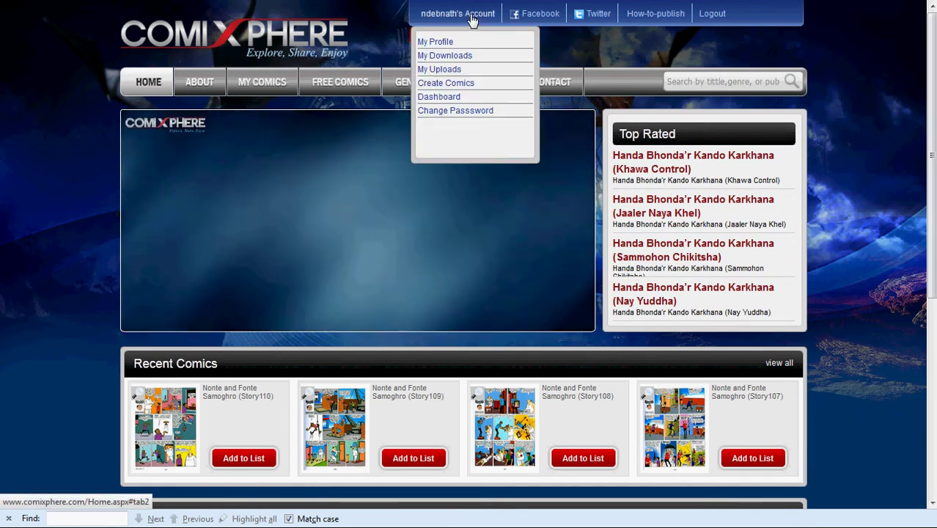
click(460, 86)
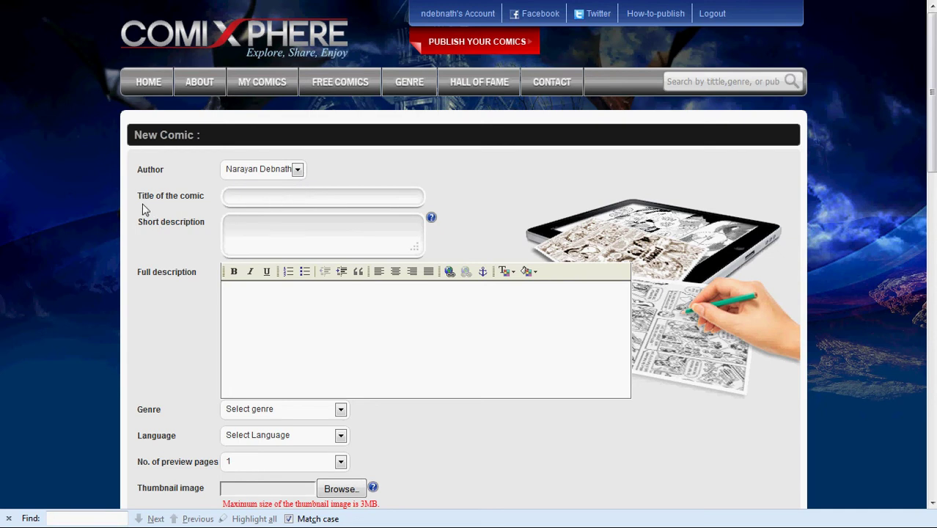
Step: Enter the title 'Hada Bhoda's First Prize' and a short description about Hada and Bhoda
click(258, 195)
text(Hada Bhoda's First Prize)
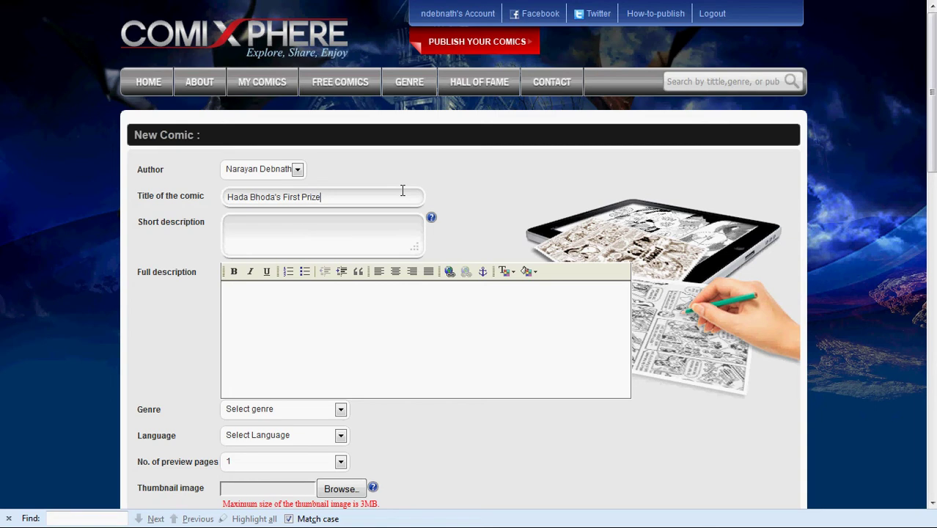
click(360, 237)
text(Hada and Bhoda )
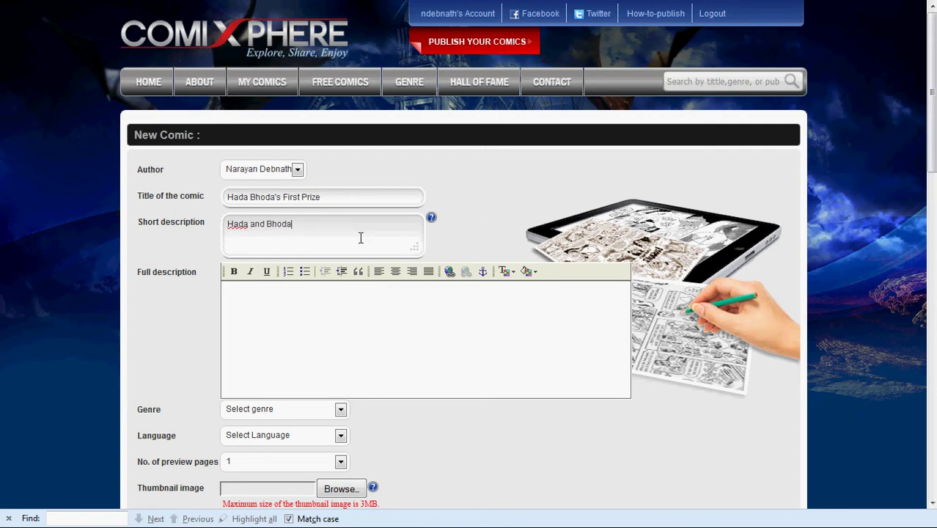
text(compete in an art competition.)
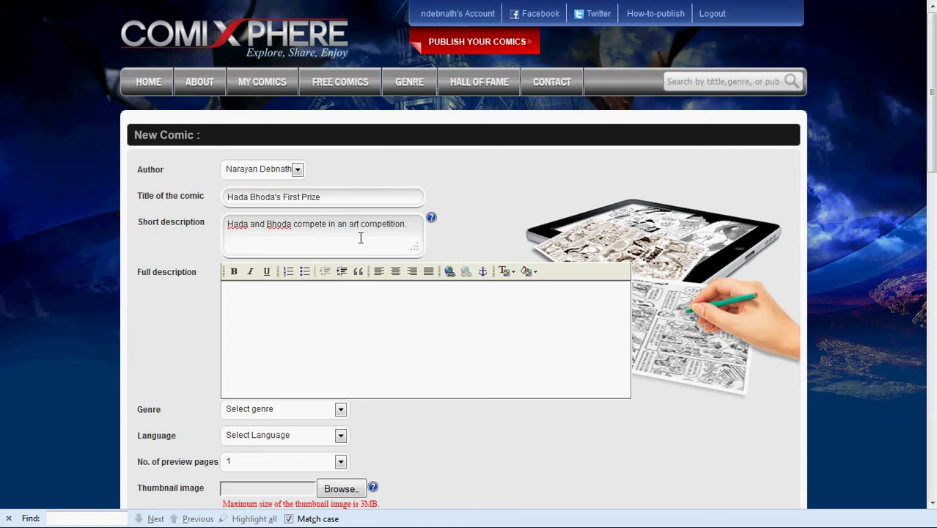
Step: Write the full description about the Hada Bhoda competition with surprising results
click(316, 324)
text(Hada Bhoda compete in an art c)
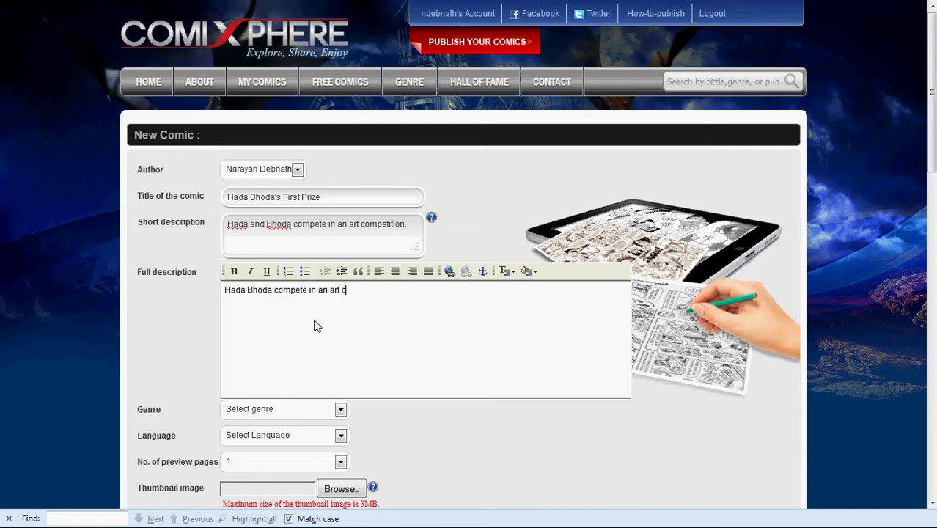
text(ompetition with sur)
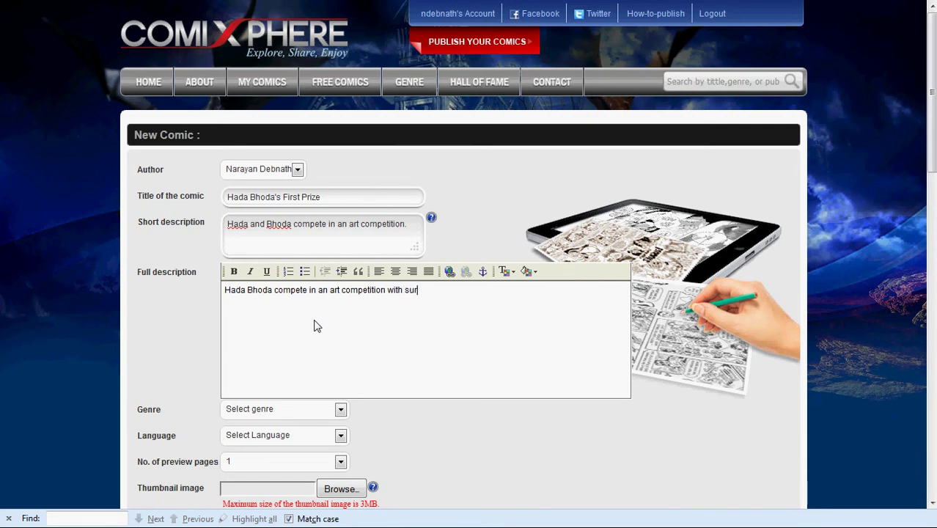
text(prising results.)
Step: Set genre to Comedy, language to English, and keep 1 preview page
scroll(432, 409, down, 2)
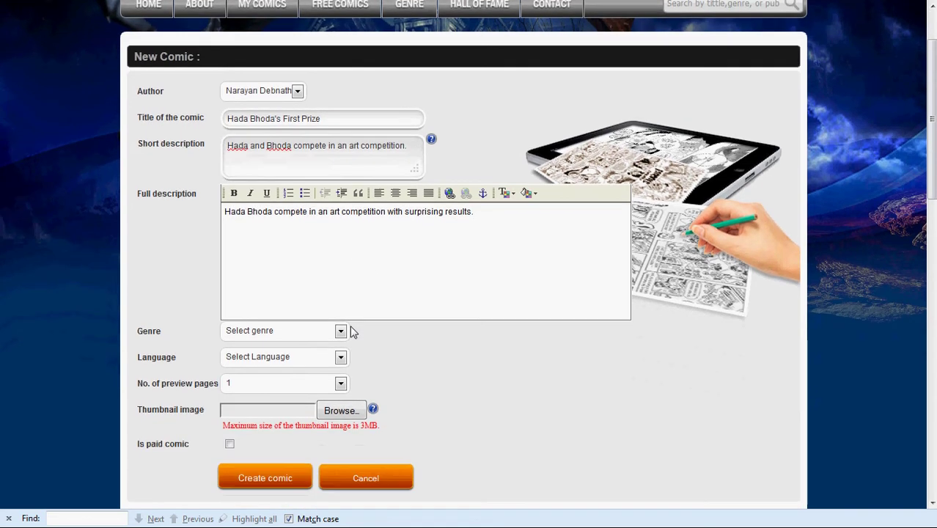
click(341, 331)
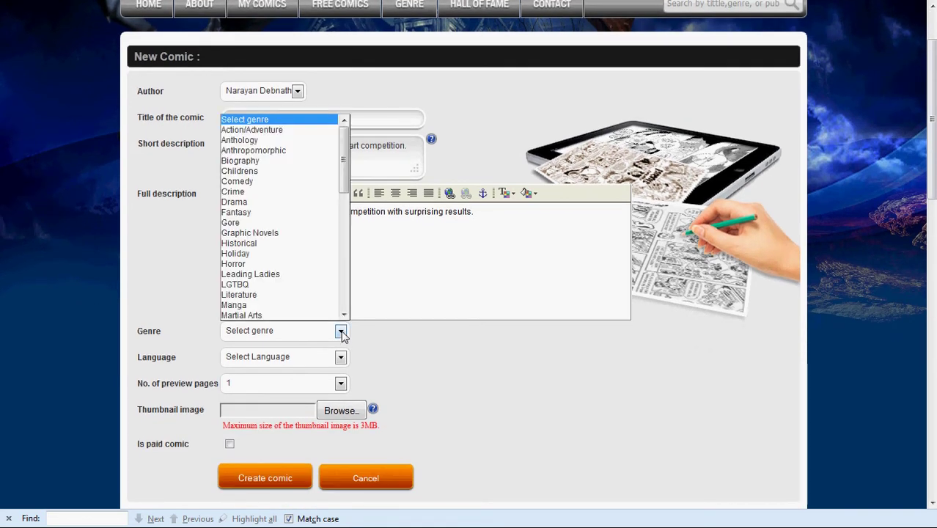
click(258, 190)
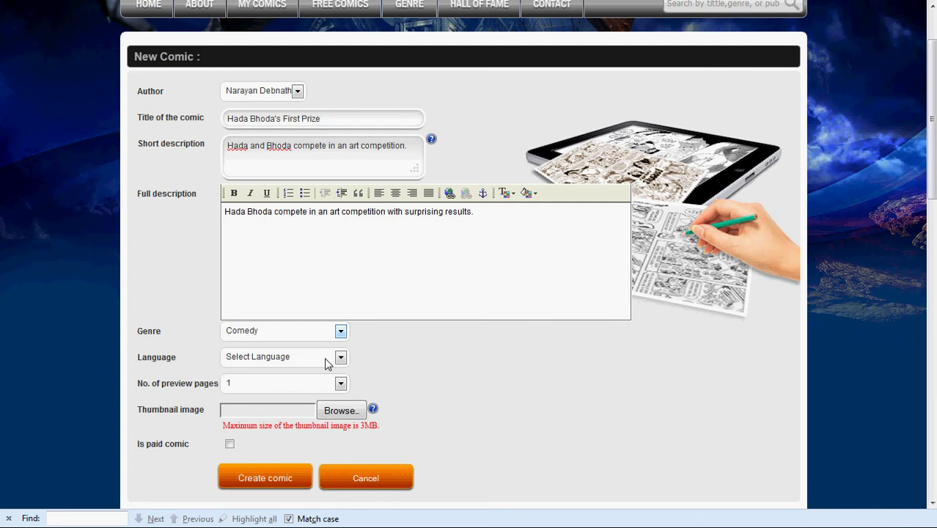
click(341, 357)
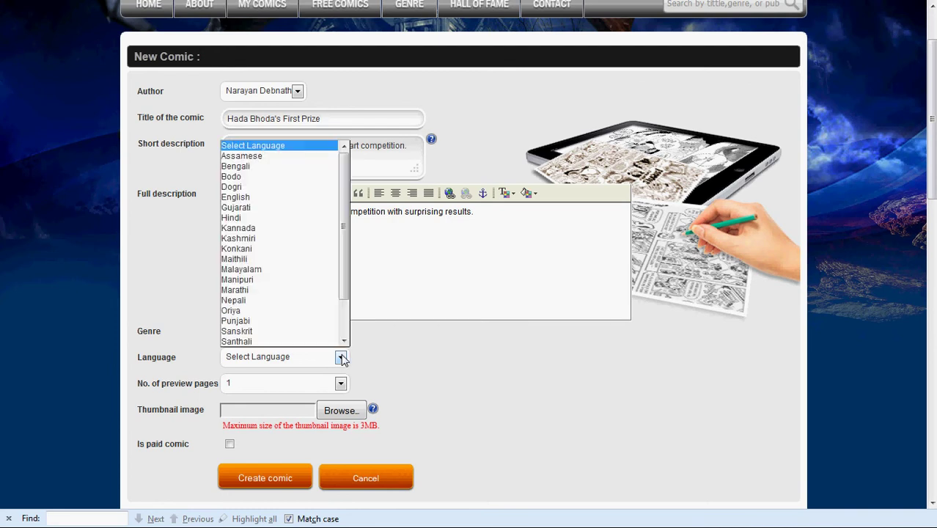
click(274, 199)
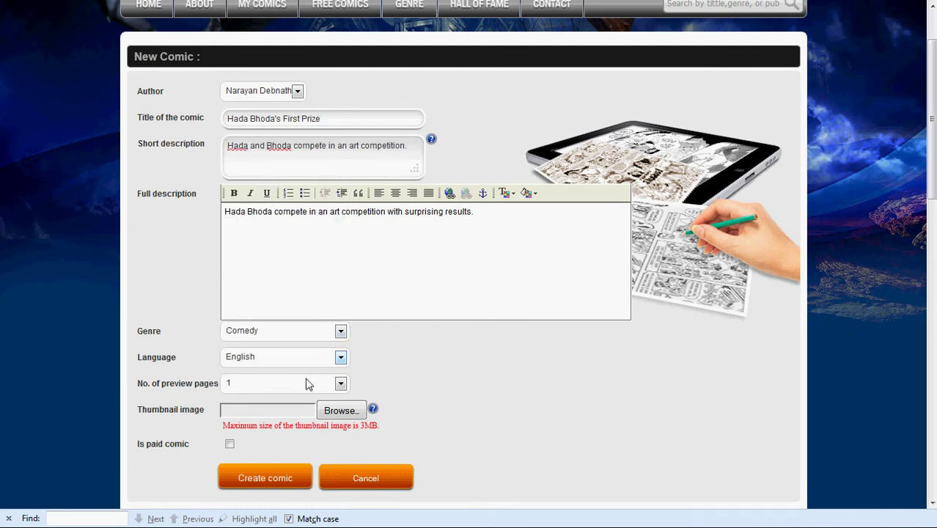
click(341, 386)
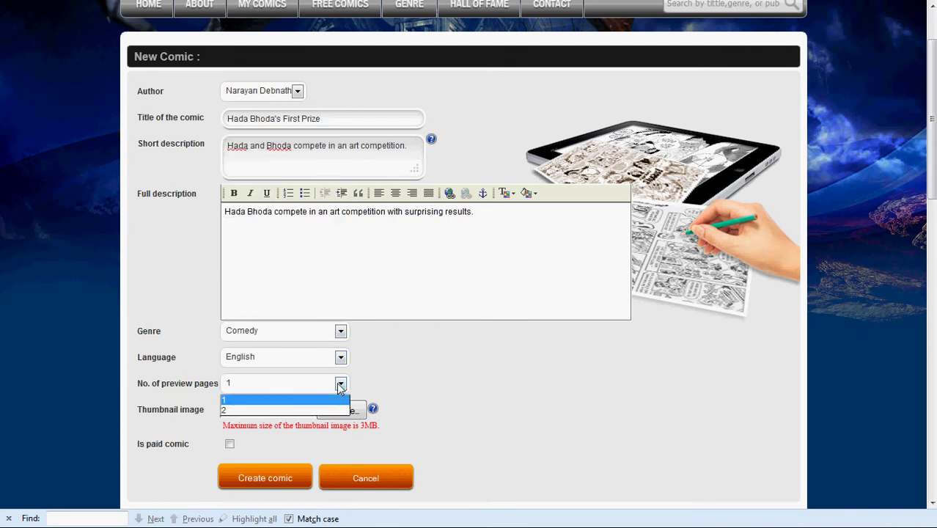
click(296, 405)
scroll(296, 412, down, 2)
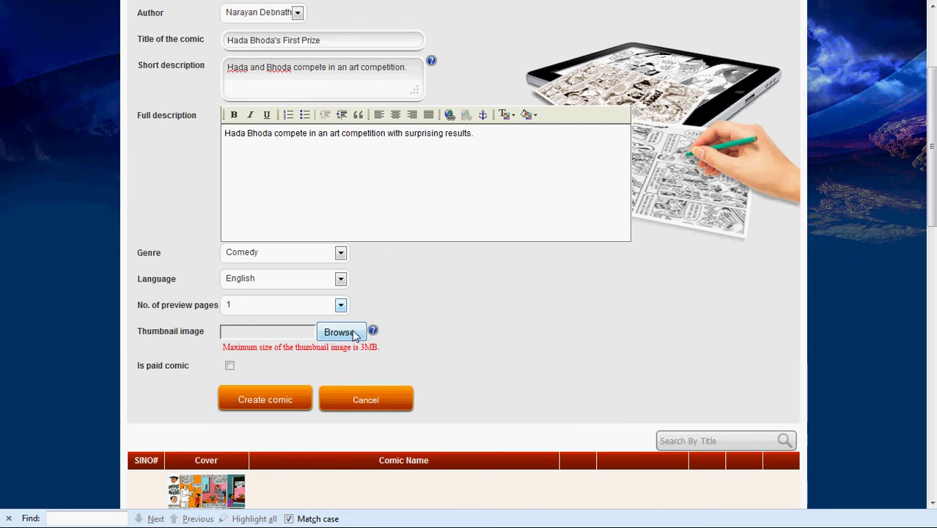
Step: Attach first_prize_page1.jpg as the comic's thumbnail image
mouse_move(372, 332)
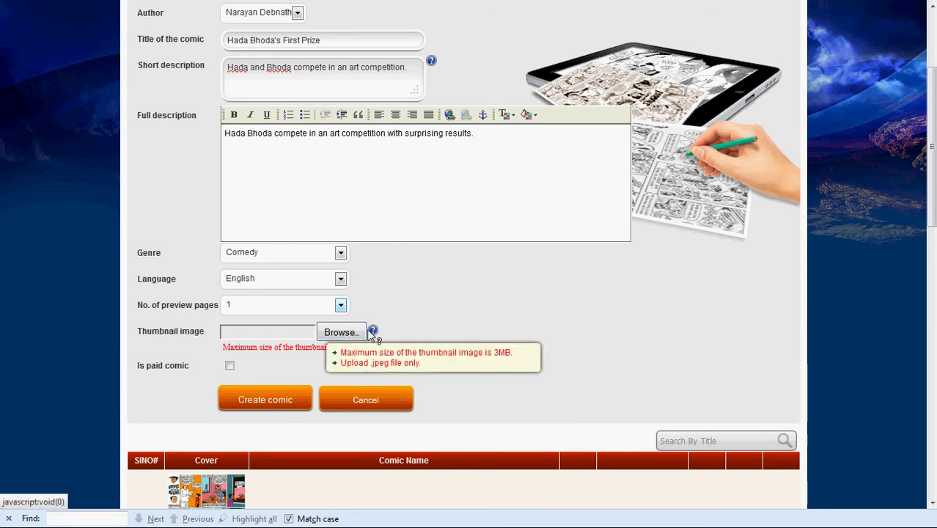
click(337, 332)
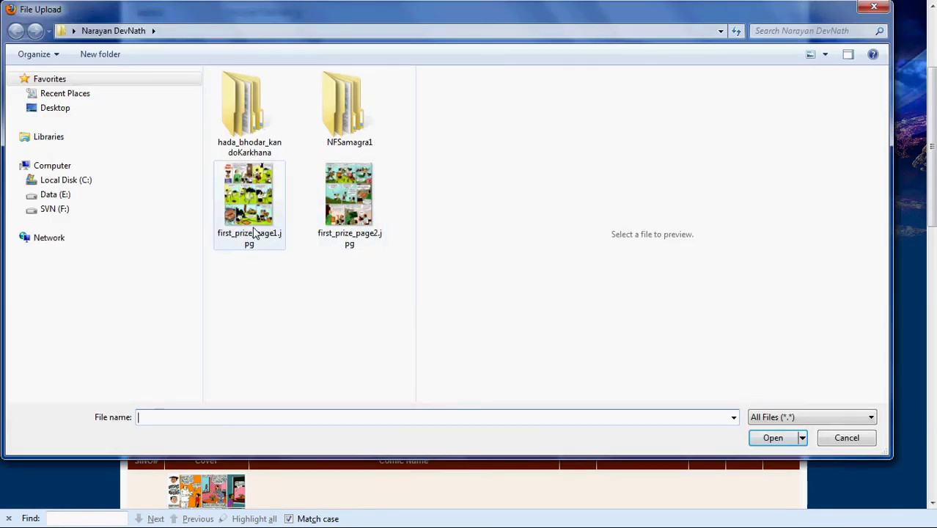
click(252, 228)
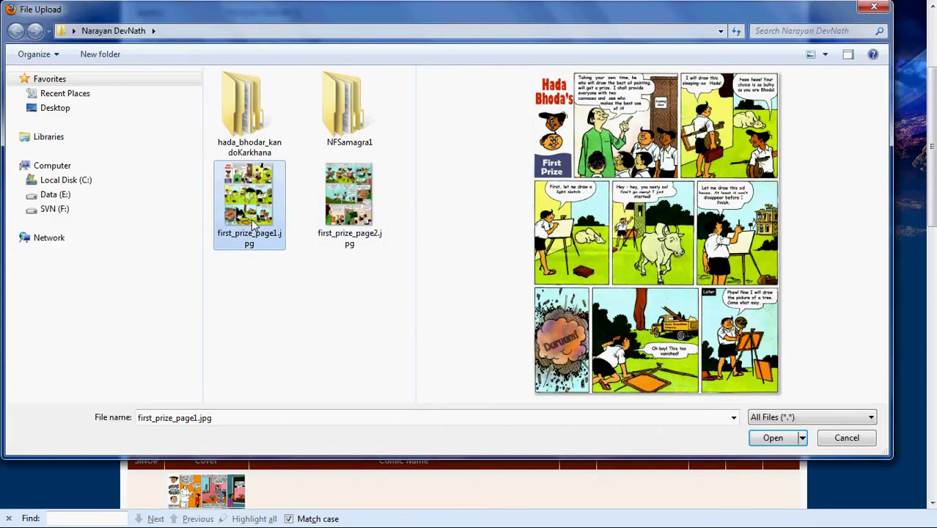
click(772, 438)
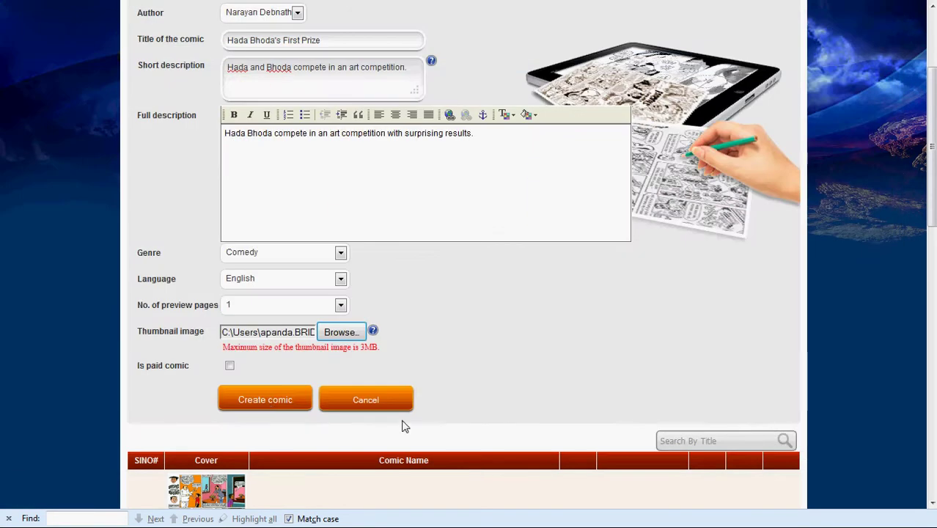
Step: Toggle 'Is paid comic' on and back off so the comic stays free
scroll(232, 371, down, 2)
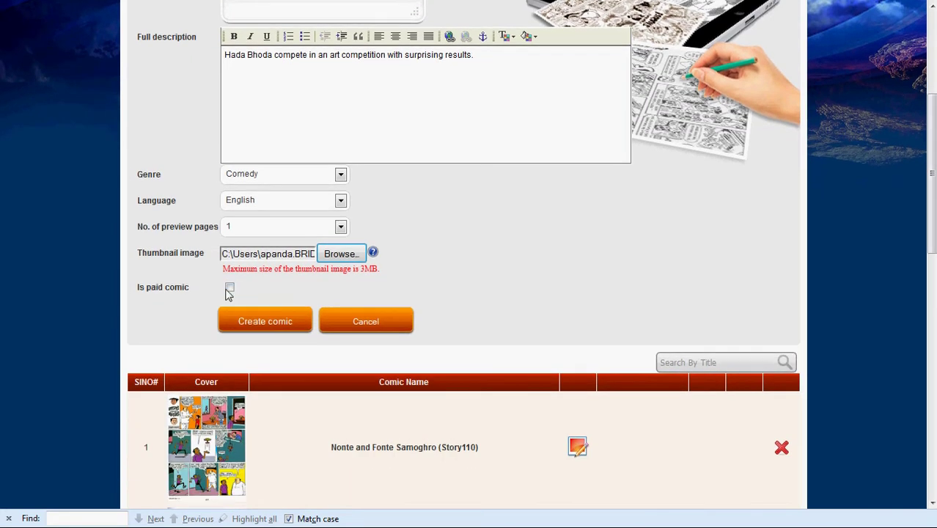
click(230, 288)
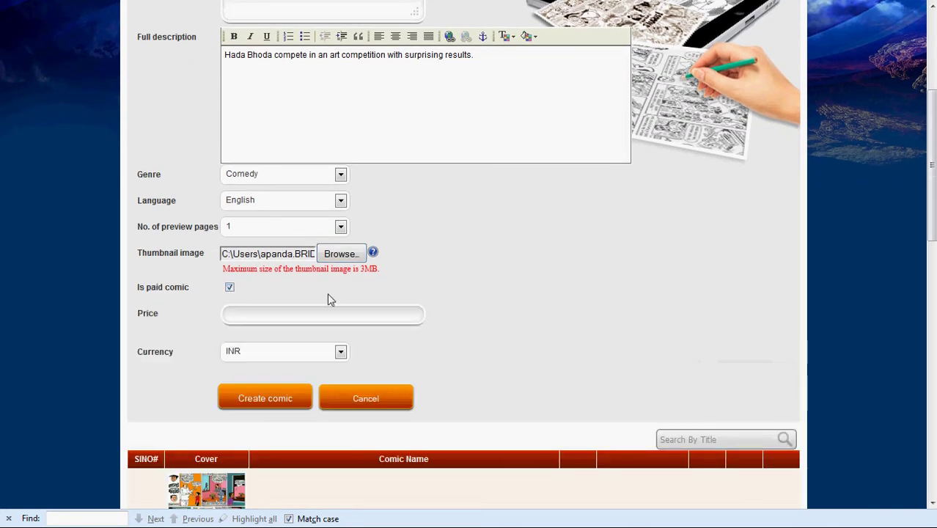
scroll(292, 274, down, 2)
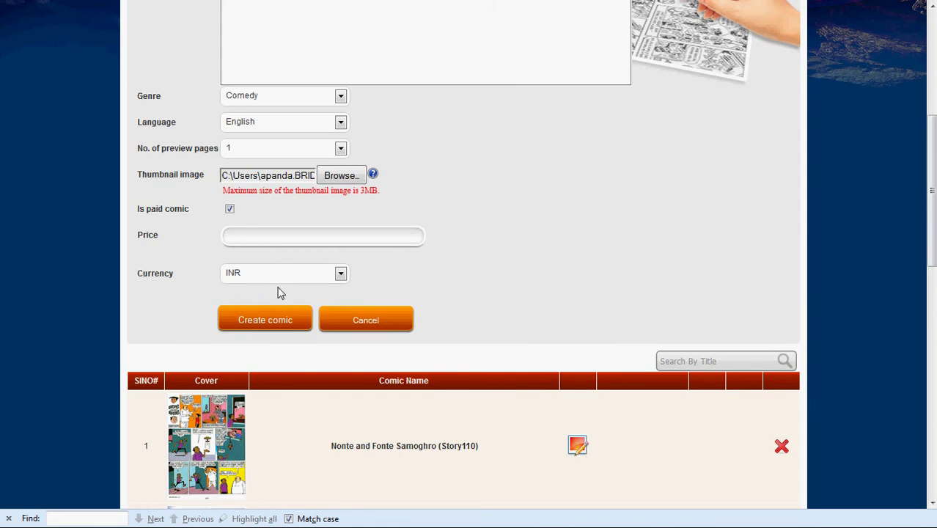
click(231, 210)
scroll(478, 209, up, 3)
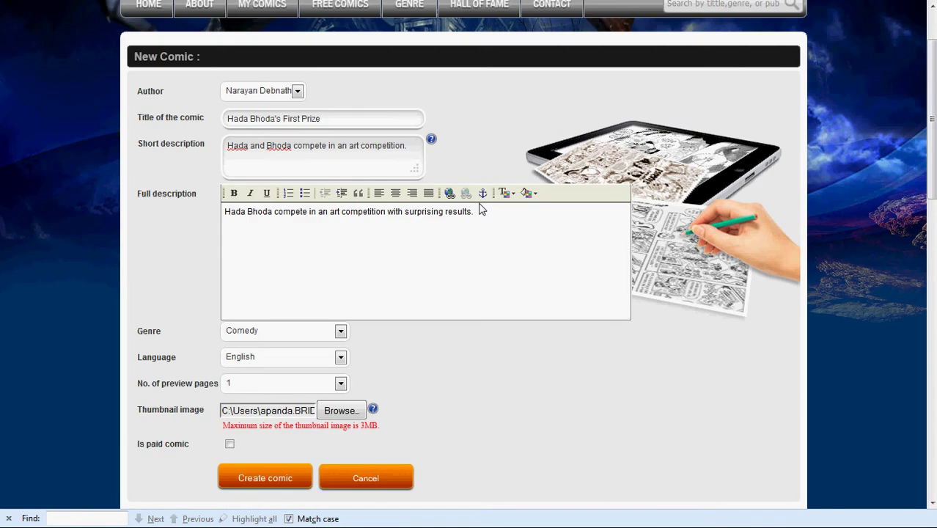
scroll(378, 330, down, 1)
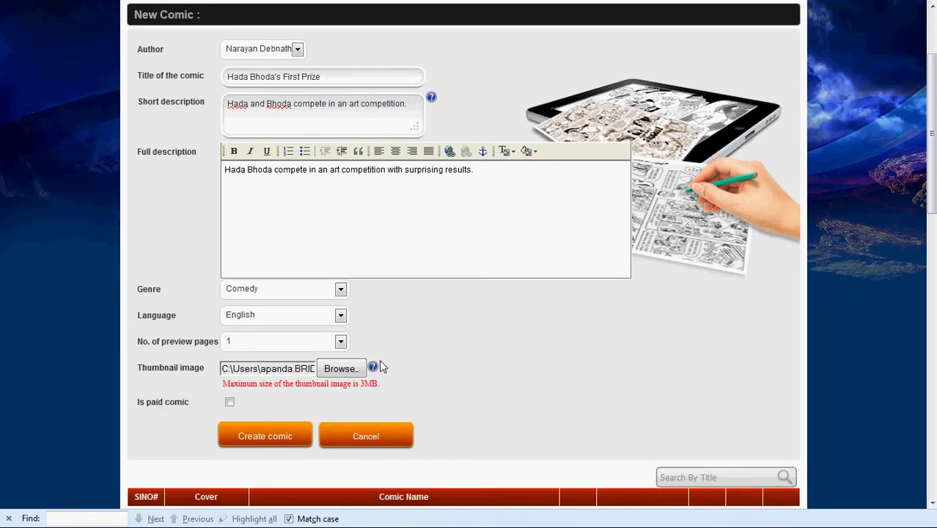
Step: Create the comic and confirm 'Hada Bhoda's First Prize' is listed as comic 1
click(262, 399)
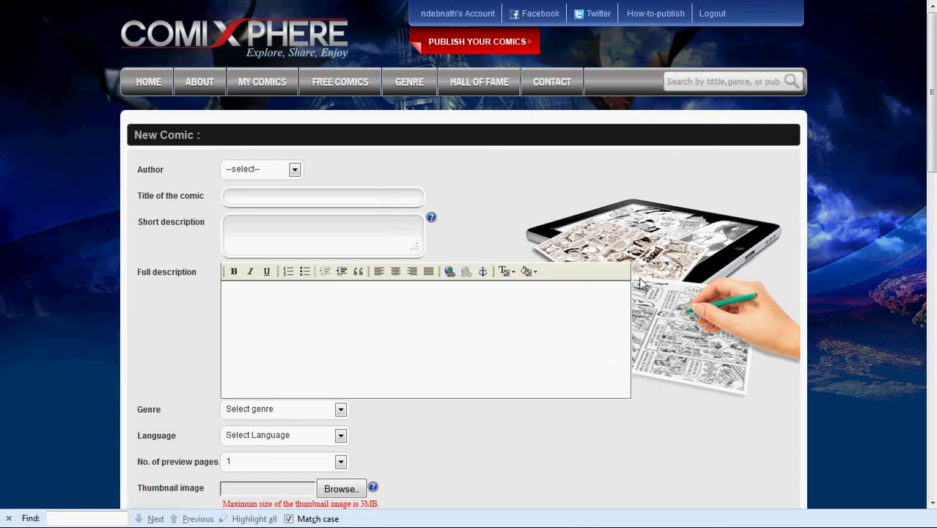
scroll(771, 271, down, 7)
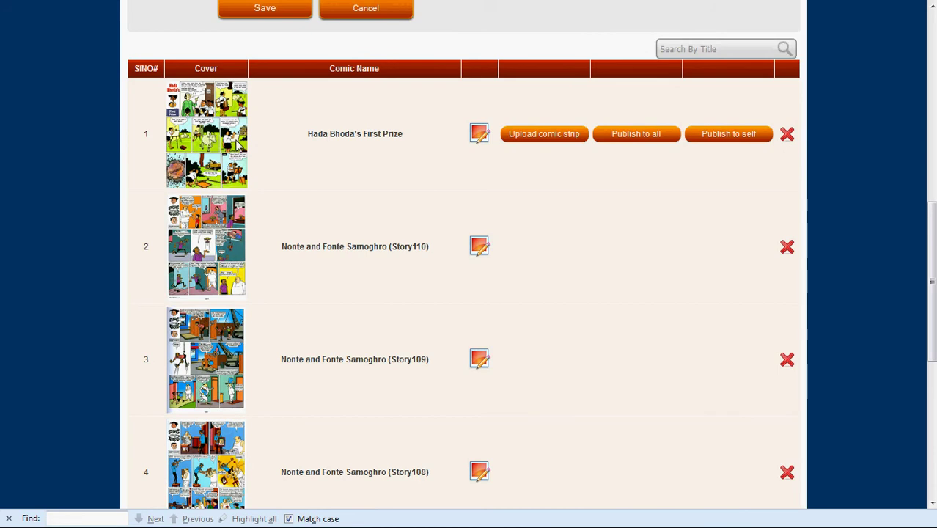
Step: Upload first_prize_page1.jpg and first_prize_page2.jpg as the comic's strip pages
click(554, 138)
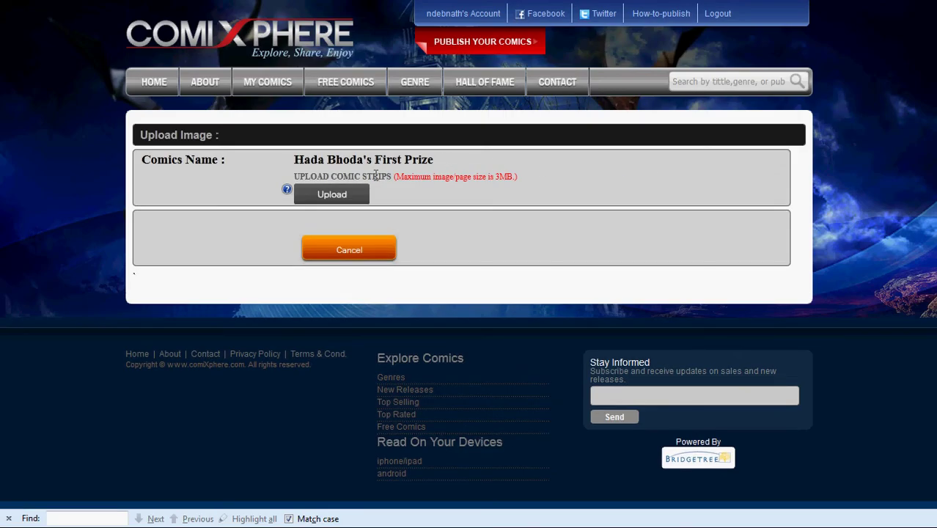
click(341, 196)
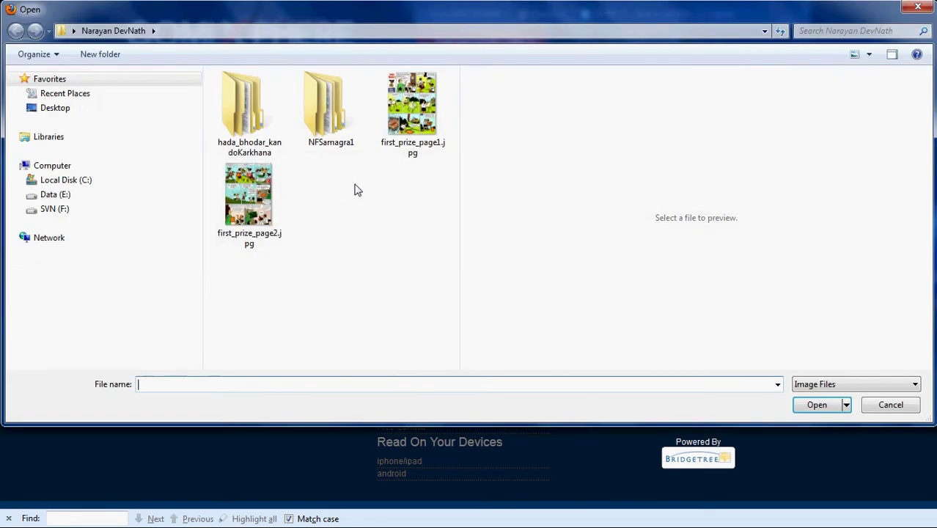
click(413, 110)
ctrl+click(249, 197)
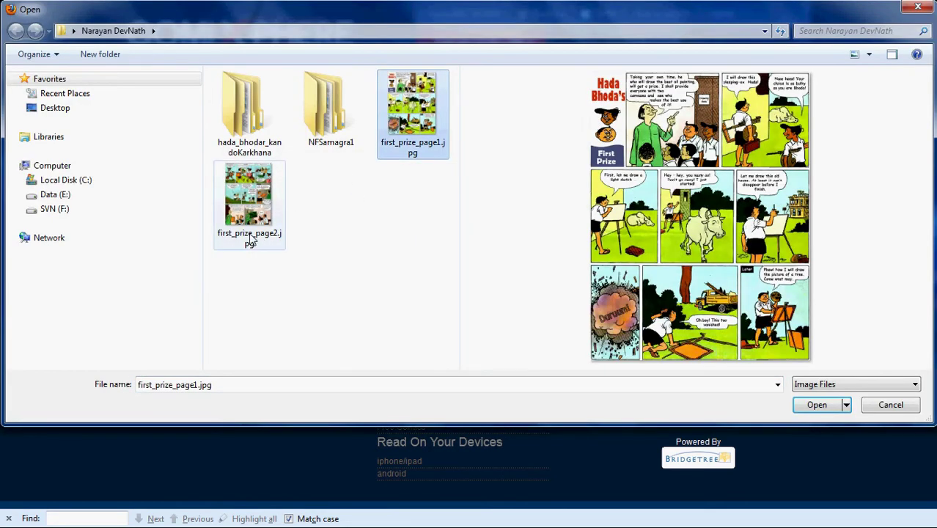
click(816, 405)
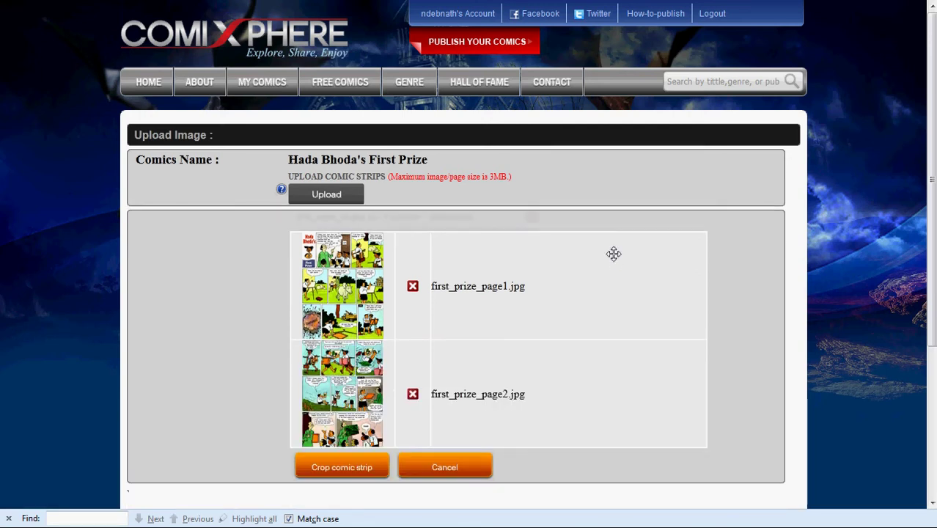
Step: Keep page1 ahead of page2 in the upload list and proceed to cropping
scroll(614, 254, down, 2)
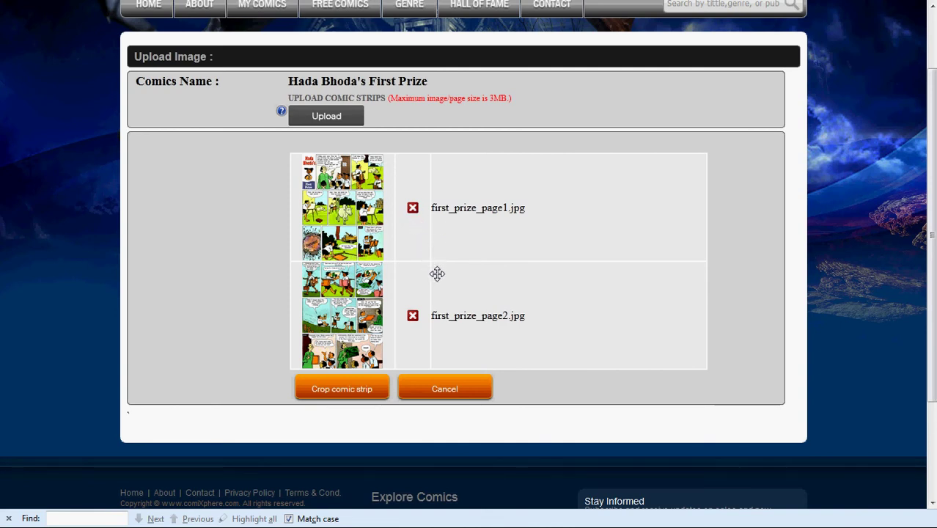
click(441, 308)
drag(441, 307, 456, 324)
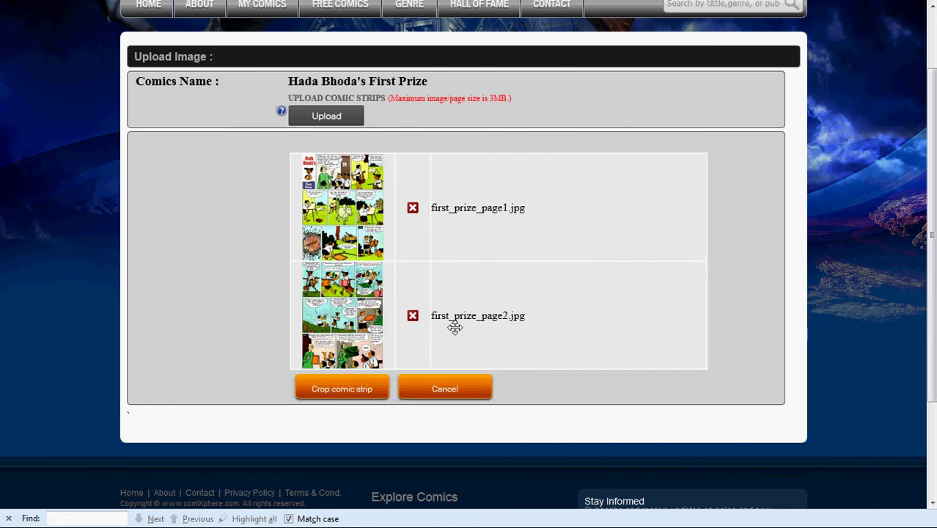
scroll(456, 324, down, 1)
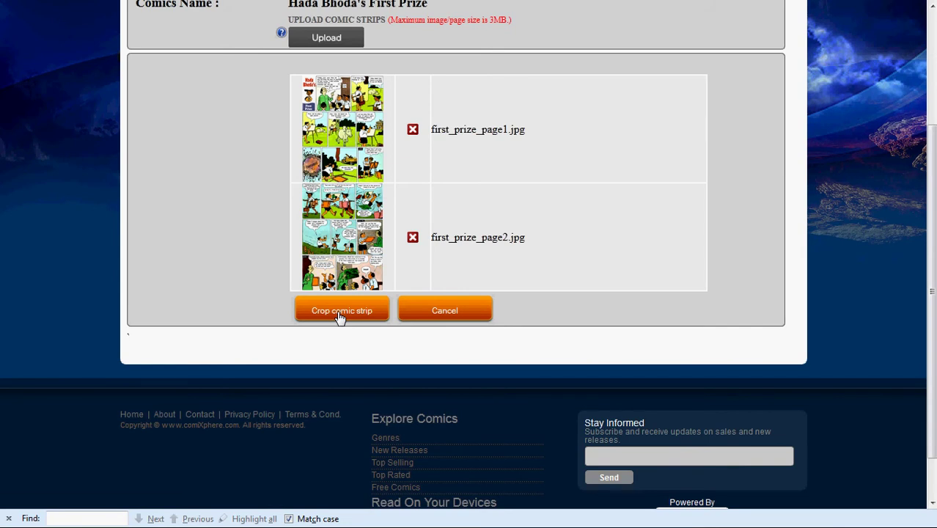
click(339, 312)
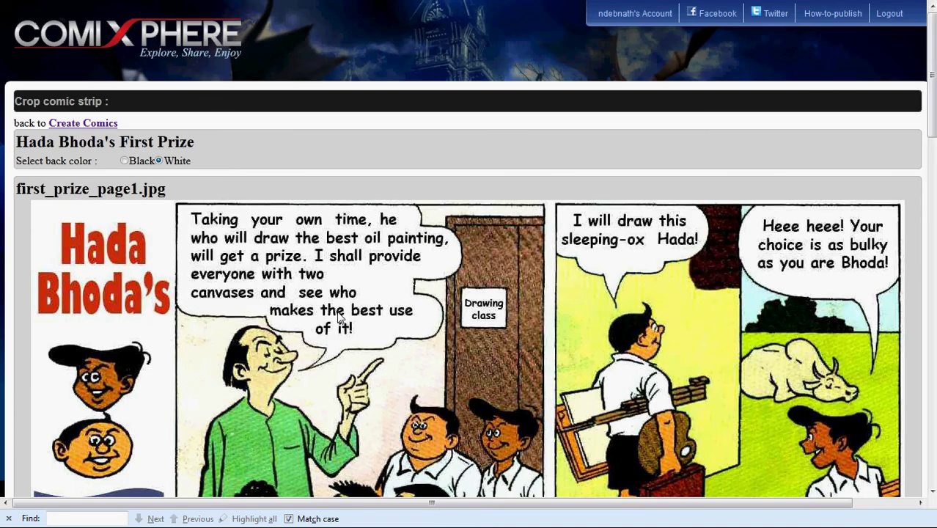
Step: Scroll through the crop page showing first_prize_page1.jpg and its crop panel
scroll(339, 313, down, 6)
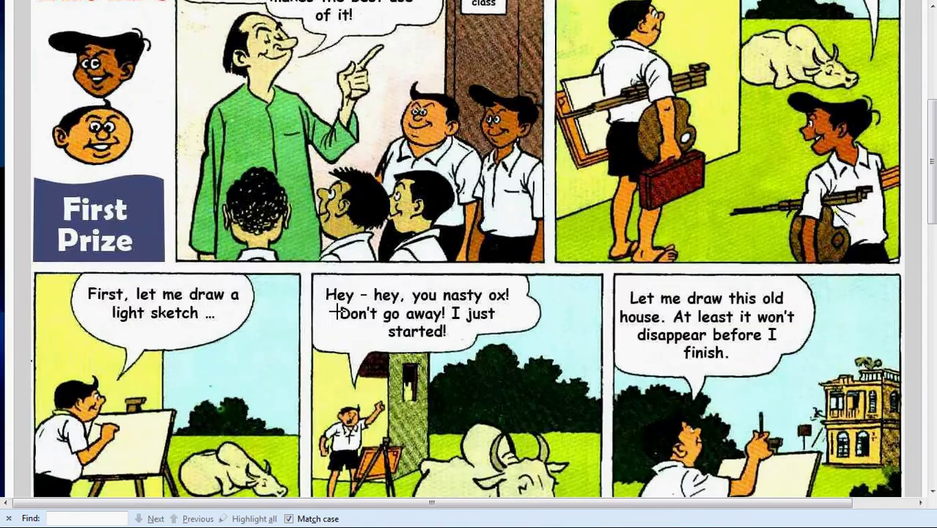
scroll(336, 312, down, 7)
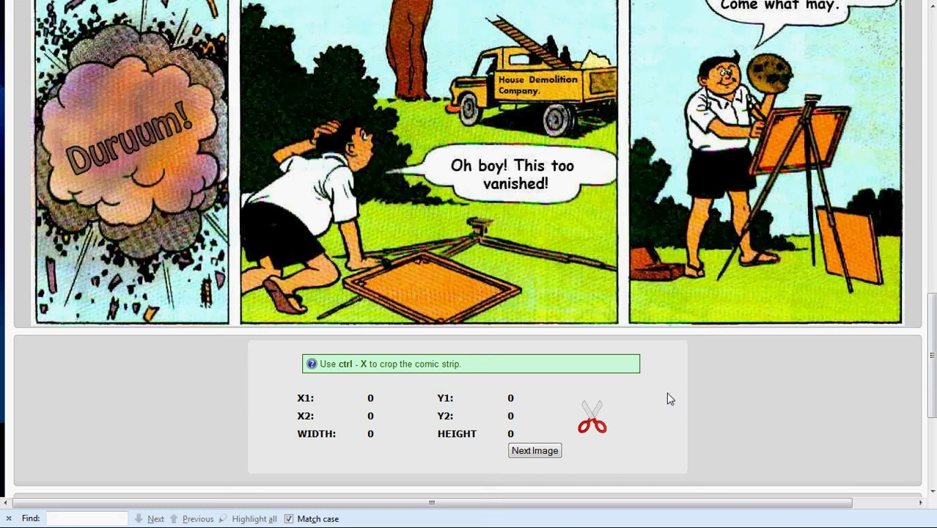
click(593, 426)
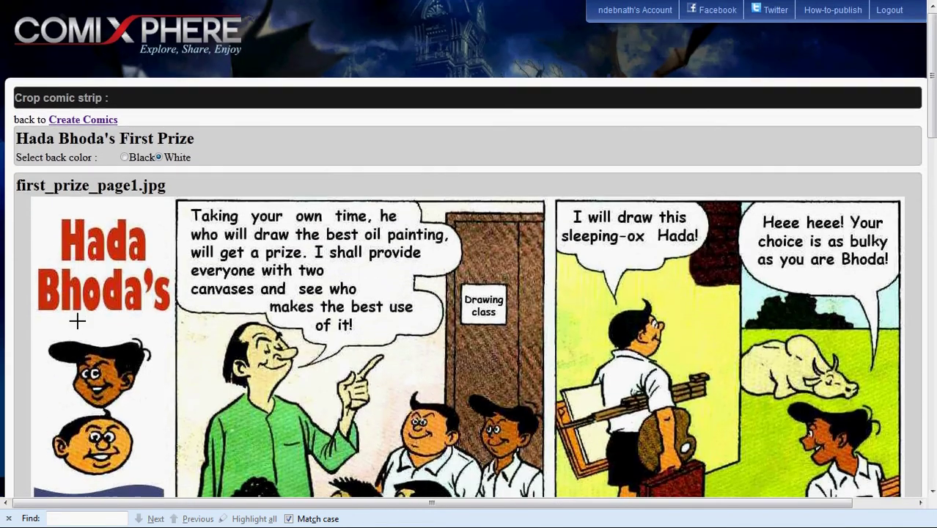
scroll(76, 321, down, 2)
scroll(76, 320, down, 2)
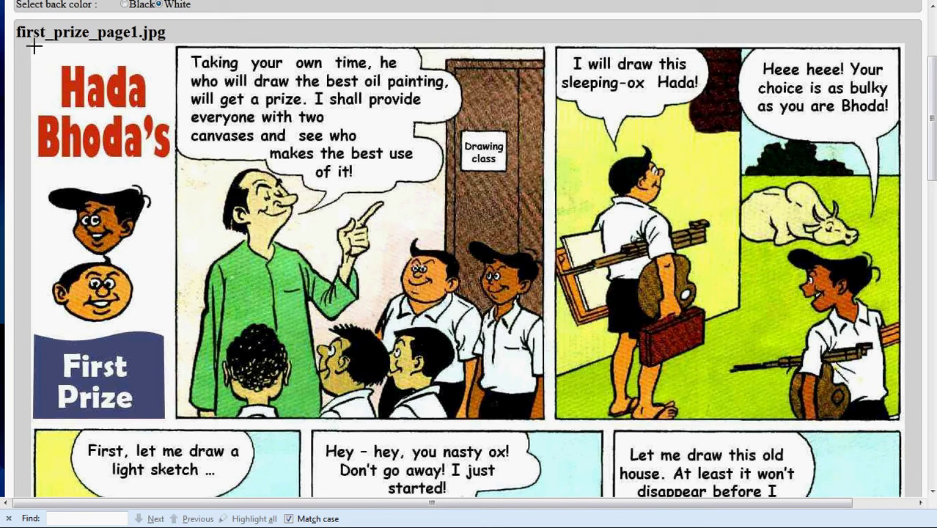
Step: Crop the title panel and the 544×551 teacher classroom panel from page 1
drag(31, 47, 171, 420)
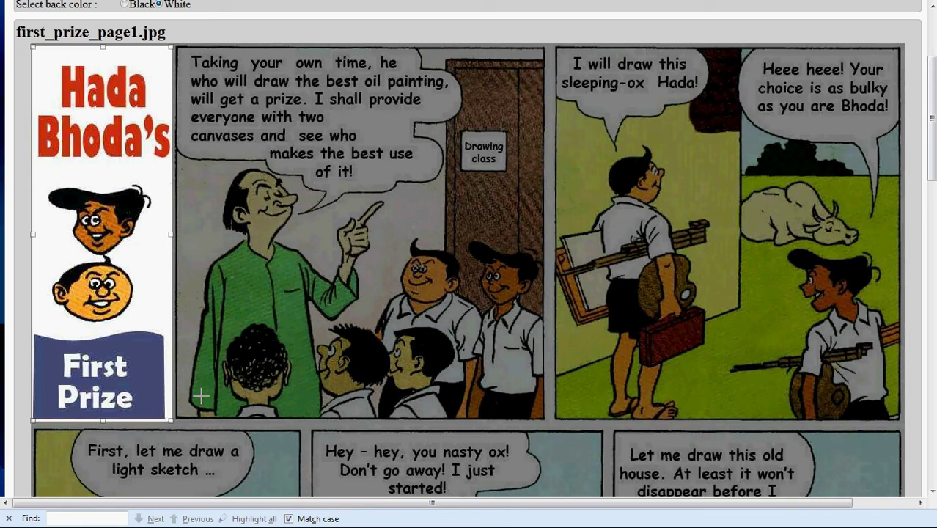
key(Return)
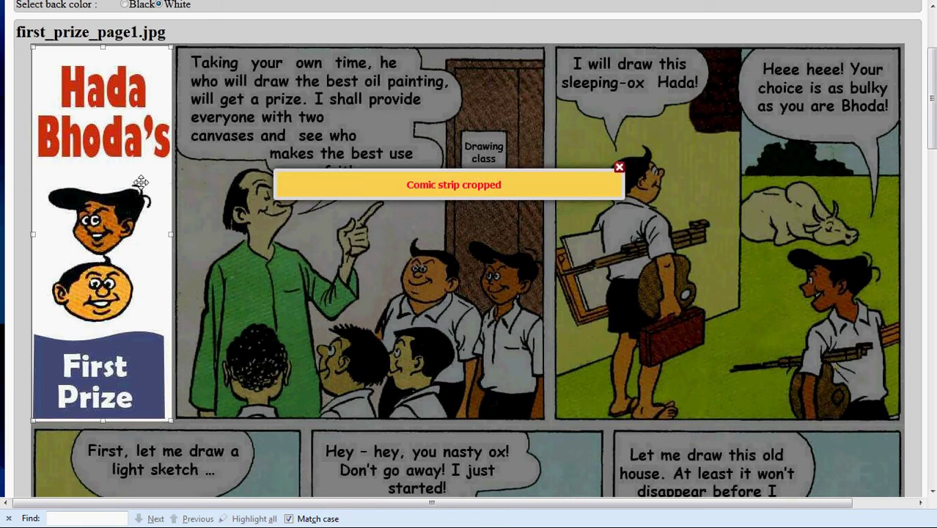
drag(119, 170, 261, 157)
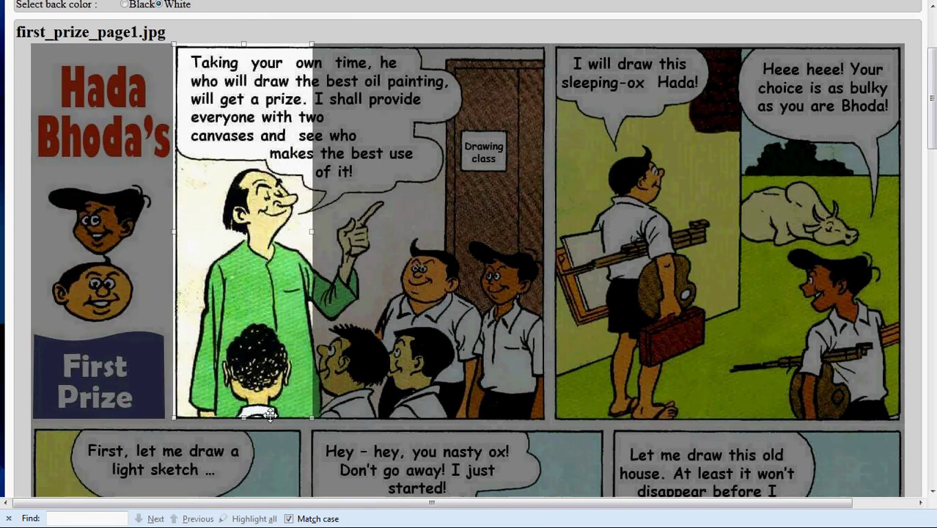
drag(247, 418, 246, 422)
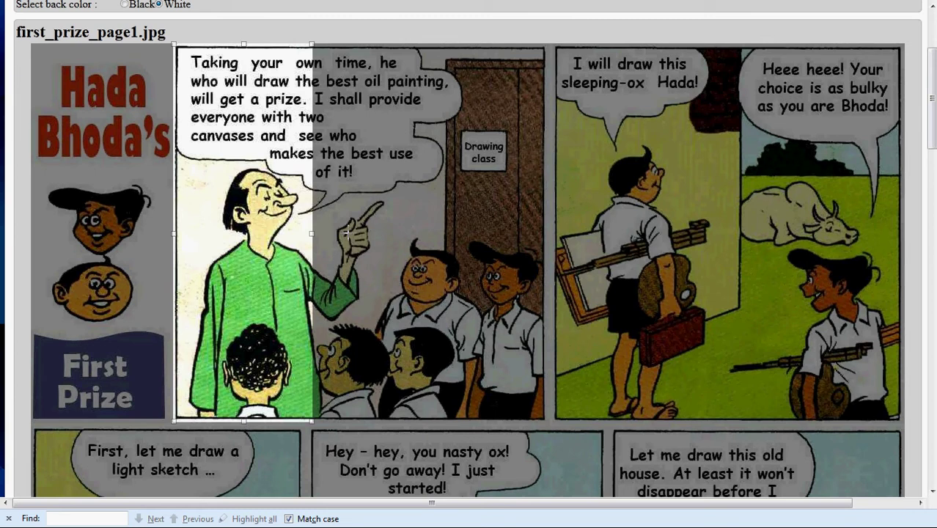
drag(313, 233, 547, 262)
scroll(547, 263, down, 13)
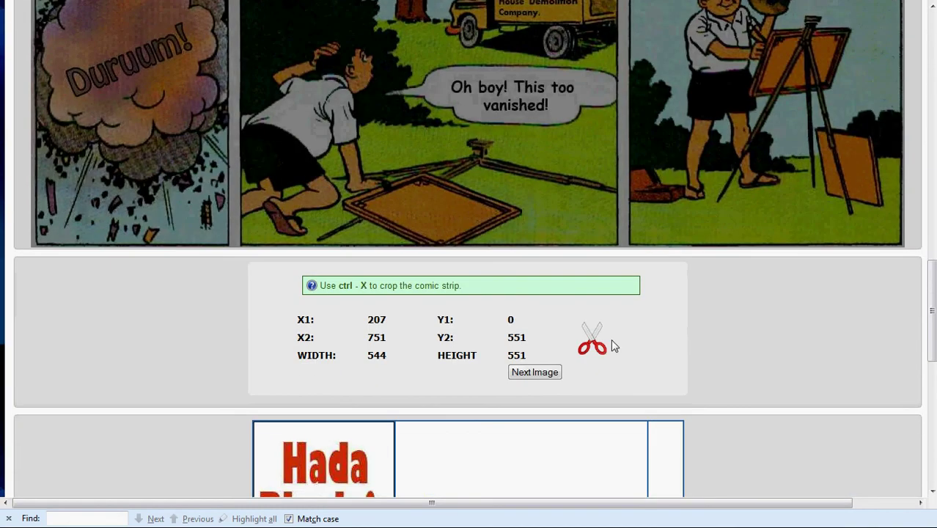
click(596, 348)
scroll(595, 346, down, 6)
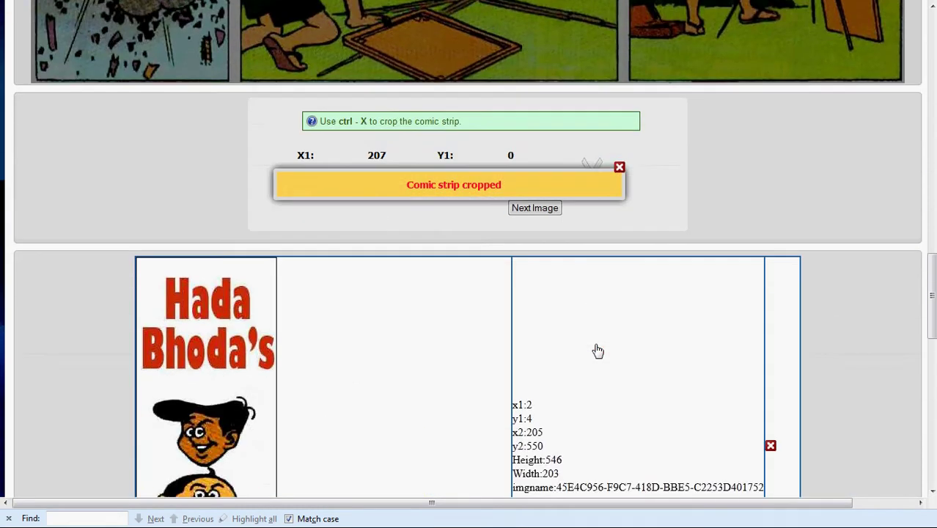
scroll(595, 344, down, 3)
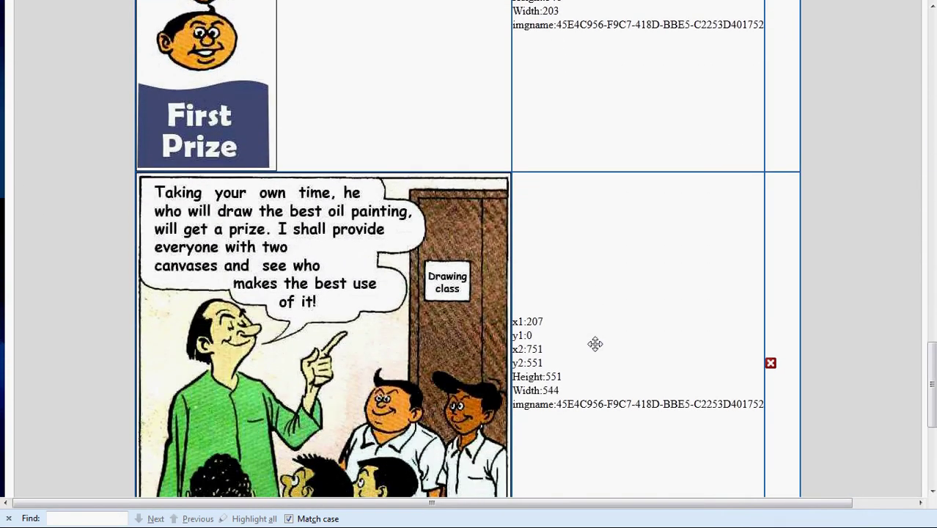
scroll(595, 344, up, 15)
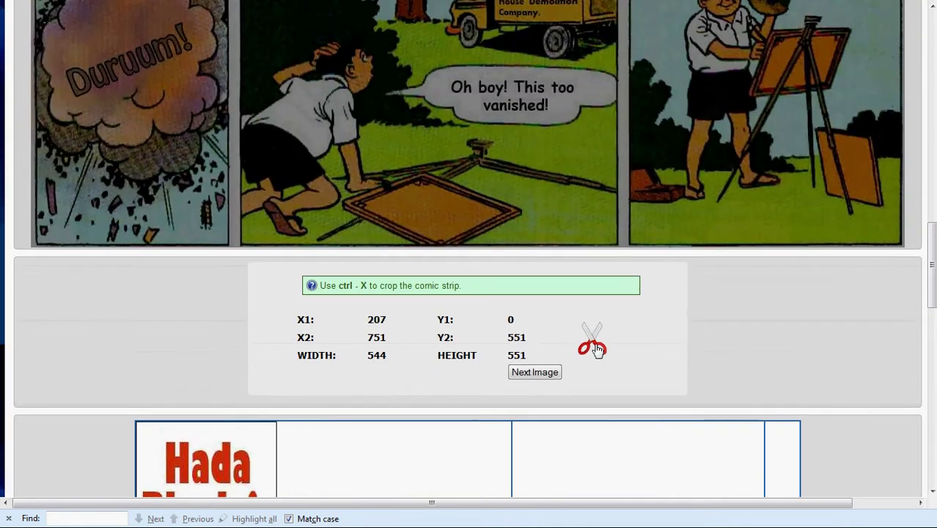
scroll(597, 349, up, 10)
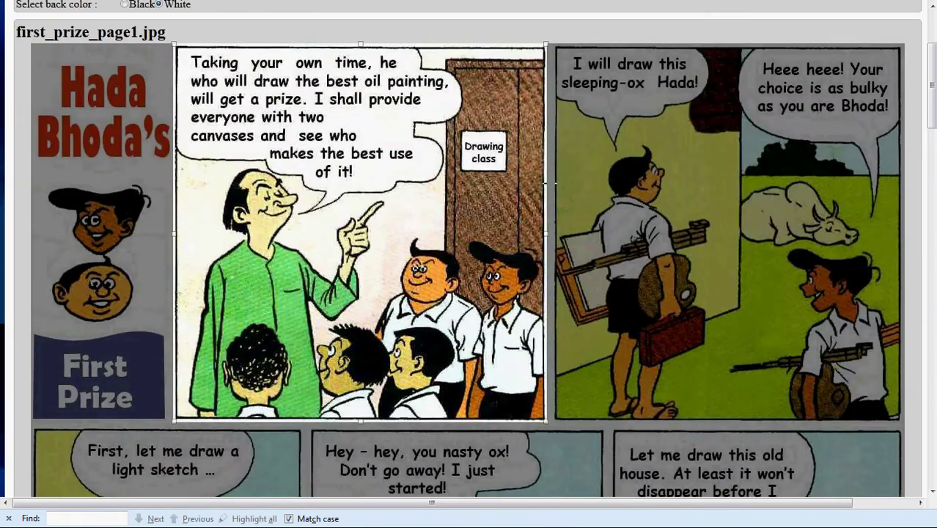
Step: Frame the third, light-sketch, ox and old-house panels of page 1 for cropping
drag(475, 121, 833, 122)
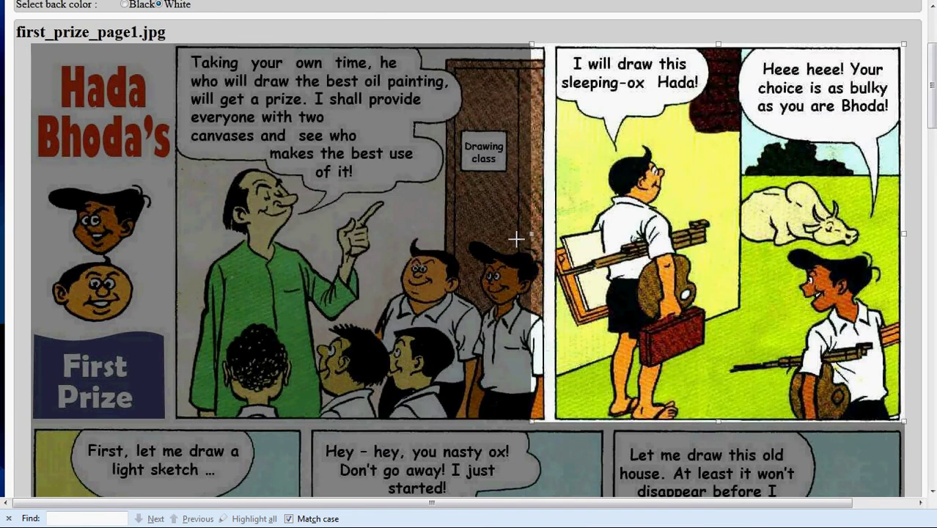
drag(531, 234, 552, 236)
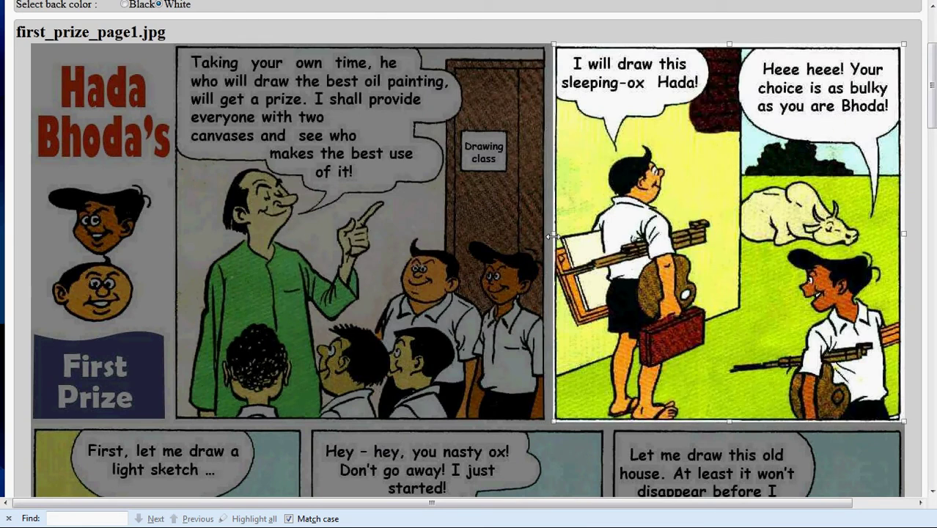
scroll(449, 272, down, 5)
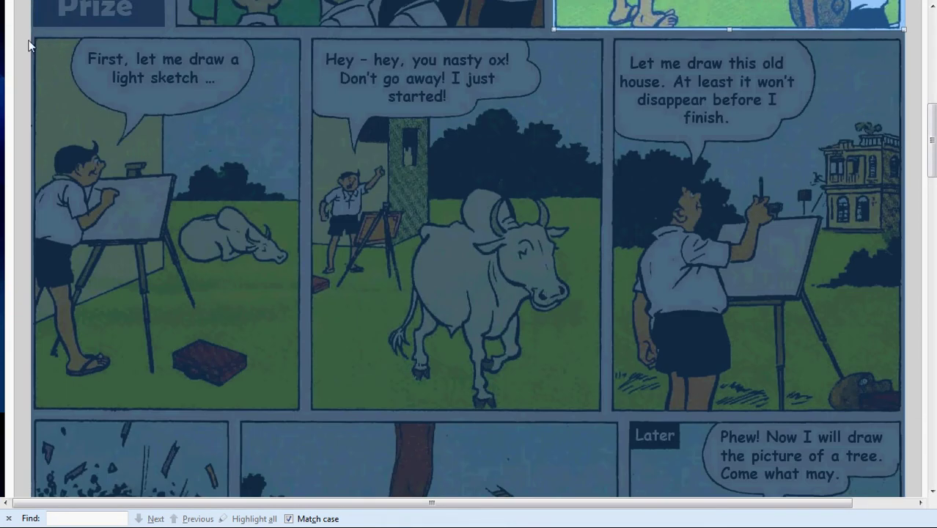
drag(35, 36, 301, 412)
drag(227, 101, 500, 99)
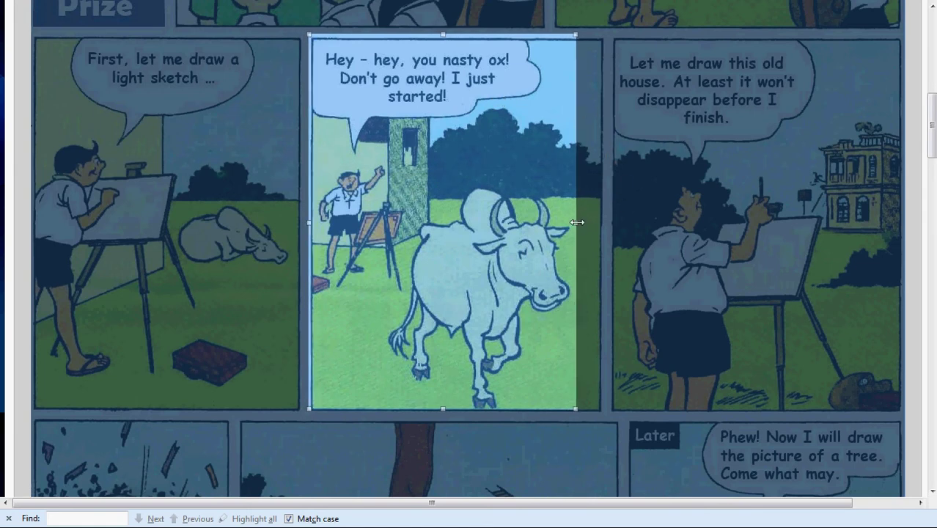
drag(577, 221, 602, 222)
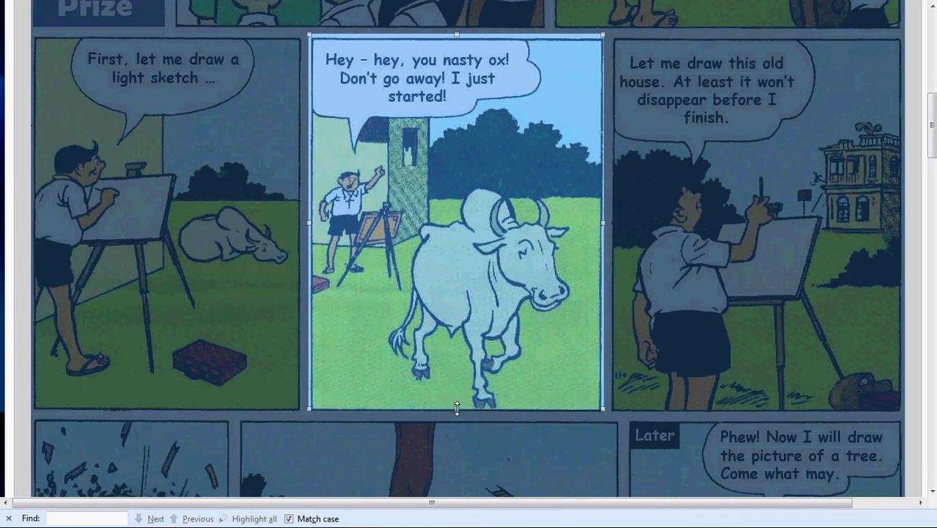
drag(457, 411, 457, 413)
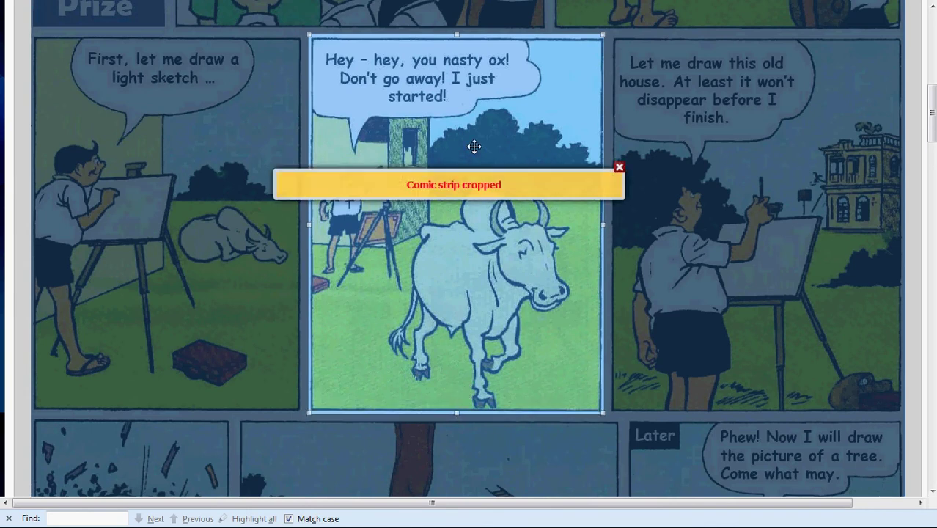
drag(461, 134, 768, 133)
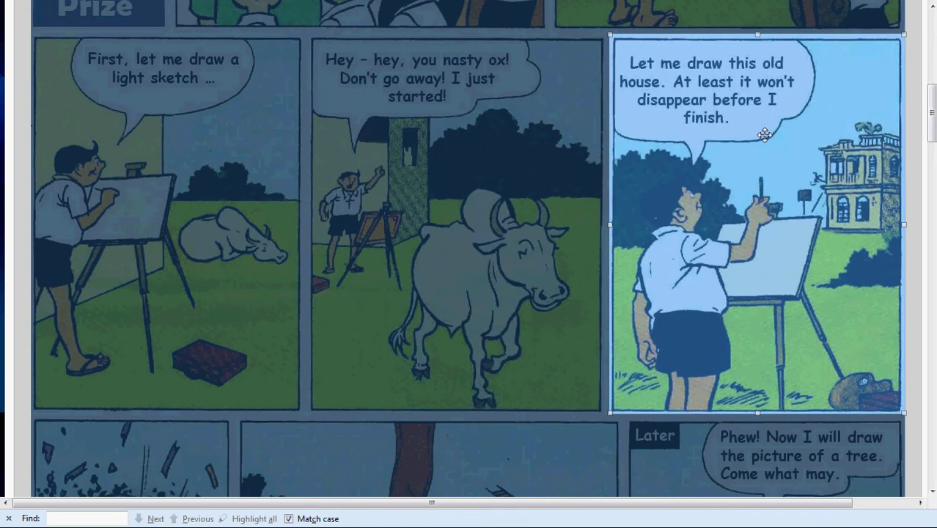
scroll(704, 157, down, 4)
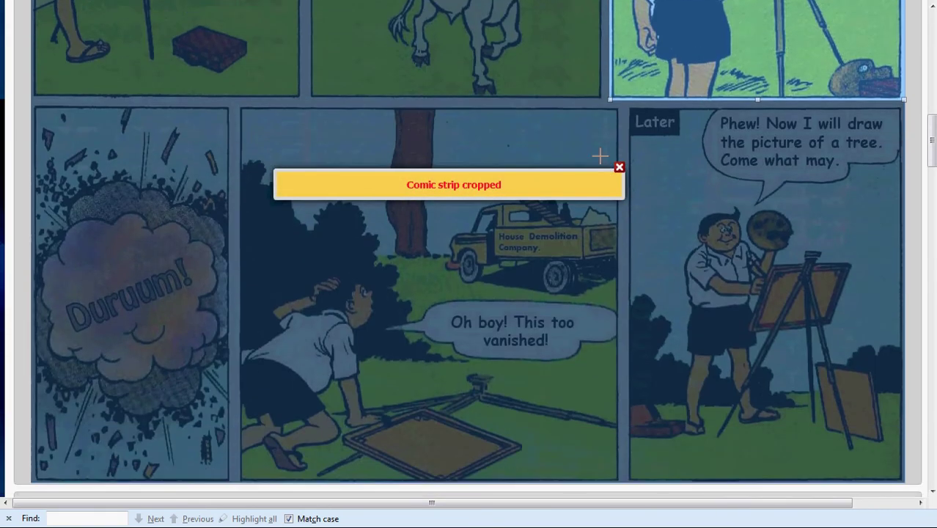
Step: Frame and crop the Duruum!, Oh boy and Later panels
drag(33, 105, 232, 482)
click(112, 222)
drag(112, 222, 319, 220)
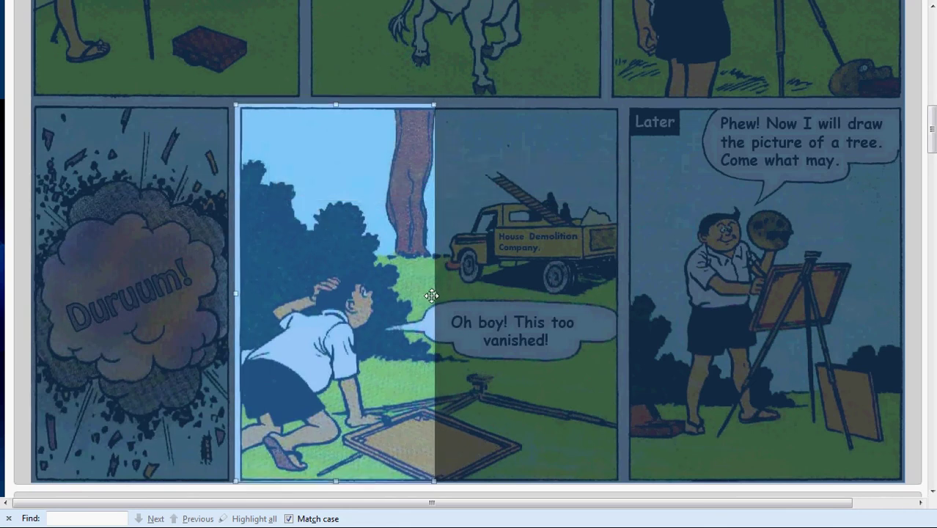
drag(432, 295, 619, 312)
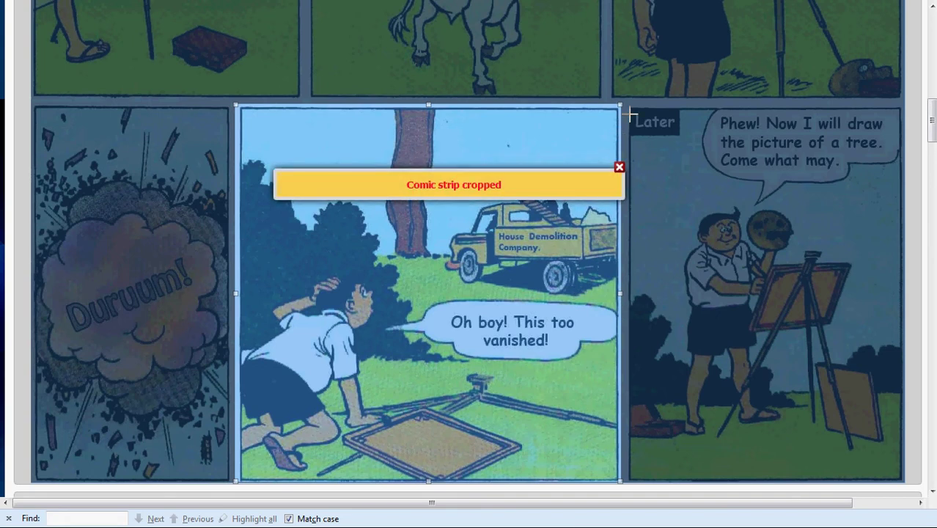
drag(627, 105, 913, 488)
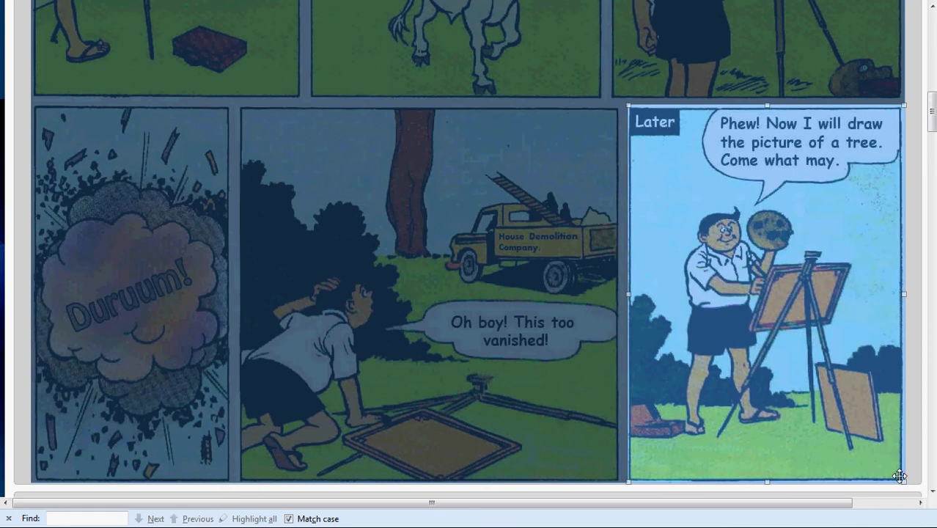
scroll(915, 463, down, 5)
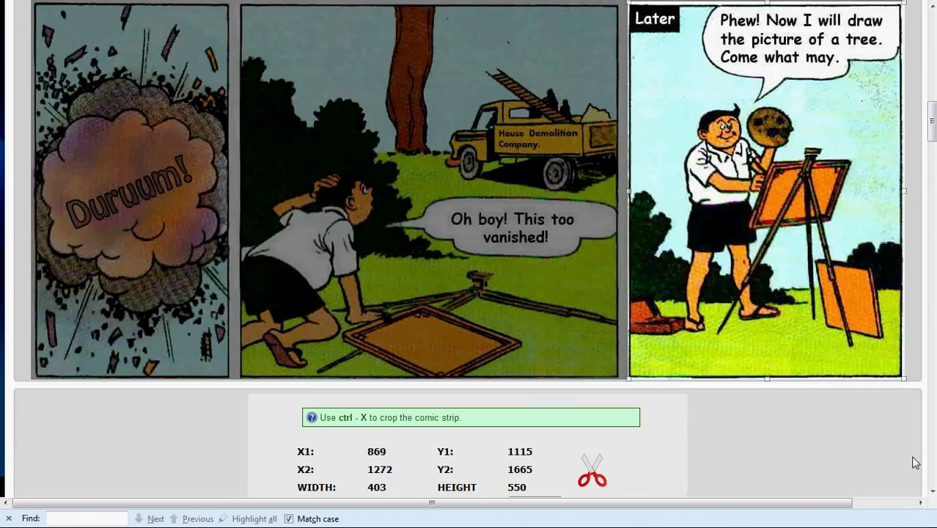
scroll(915, 463, down, 4)
scroll(892, 380, down, 8)
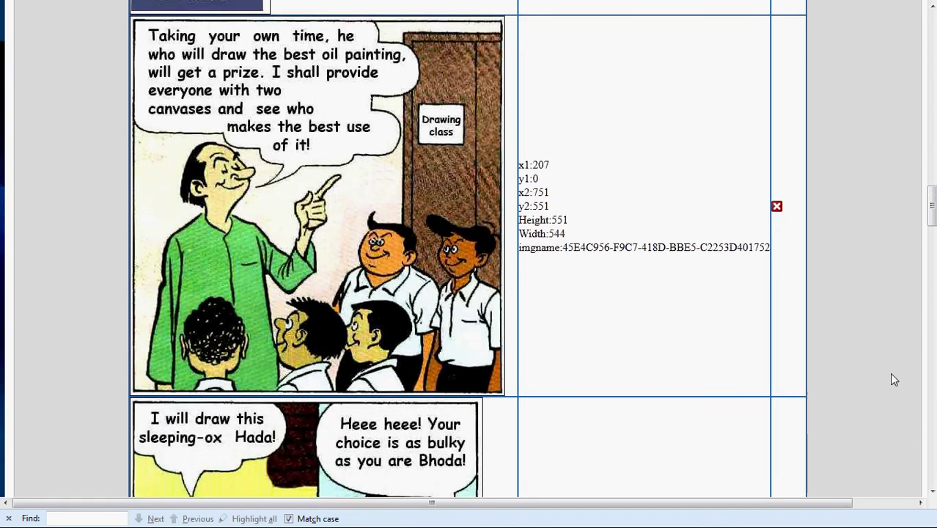
scroll(893, 379, down, 13)
scroll(893, 379, down, 9)
scroll(891, 376, down, 12)
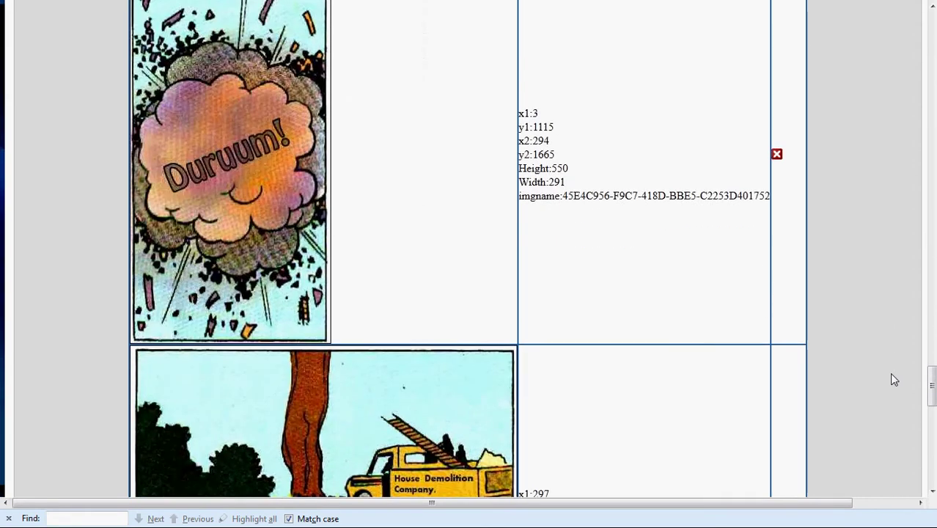
scroll(894, 379, down, 8)
scroll(893, 379, down, 4)
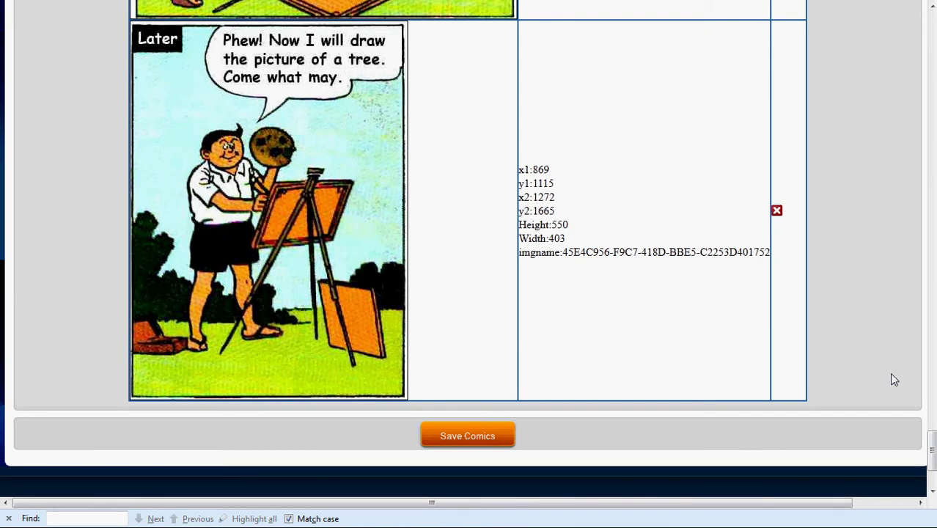
scroll(893, 379, up, 1)
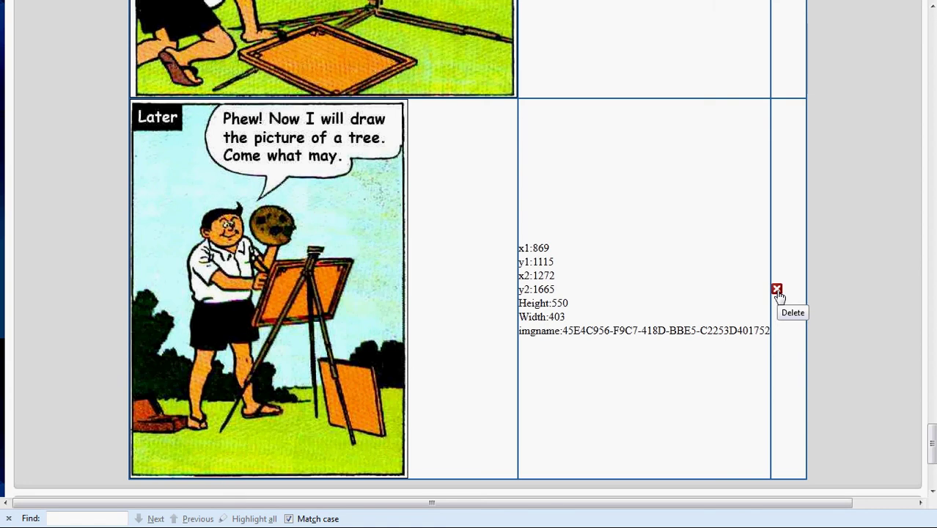
scroll(838, 284, up, 10)
scroll(838, 285, up, 10)
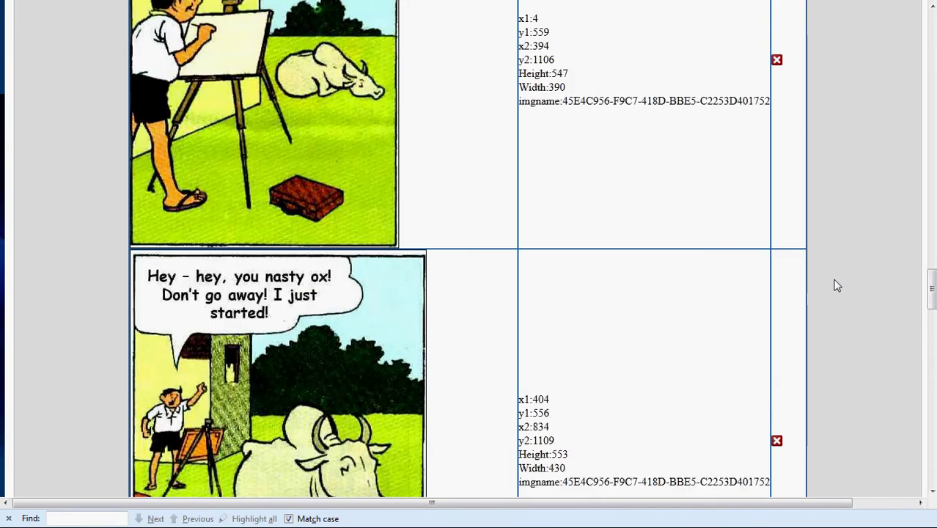
scroll(838, 285, up, 10)
scroll(838, 284, up, 5)
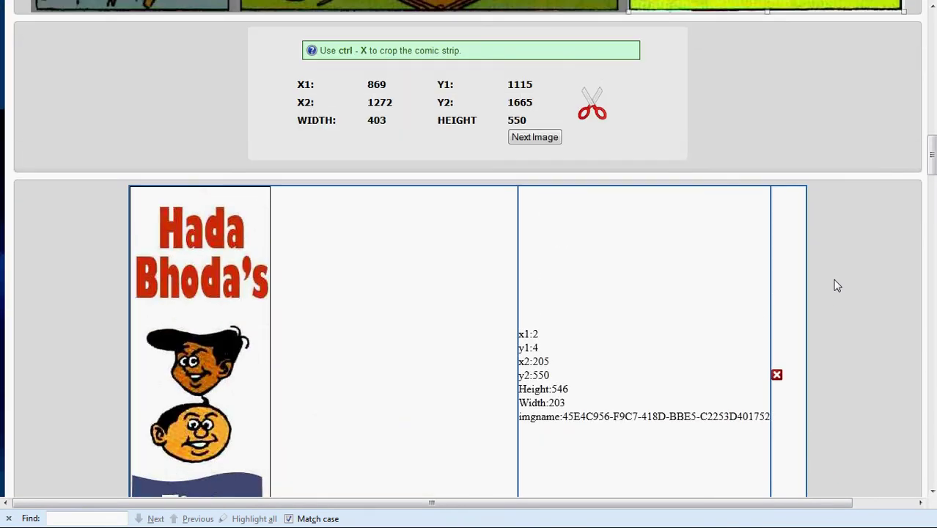
Step: Advance to first_prize_page2.jpg and frame its first top-row panel
click(543, 143)
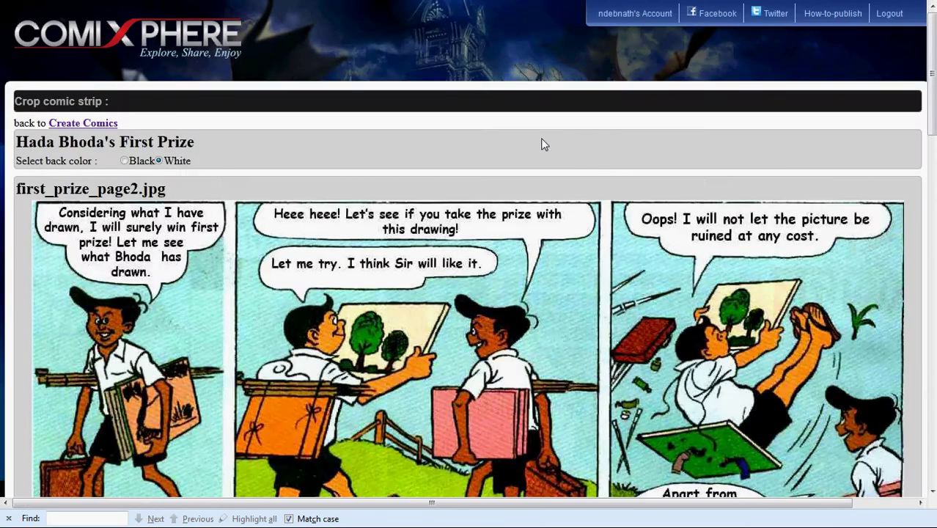
scroll(532, 143, down, 2)
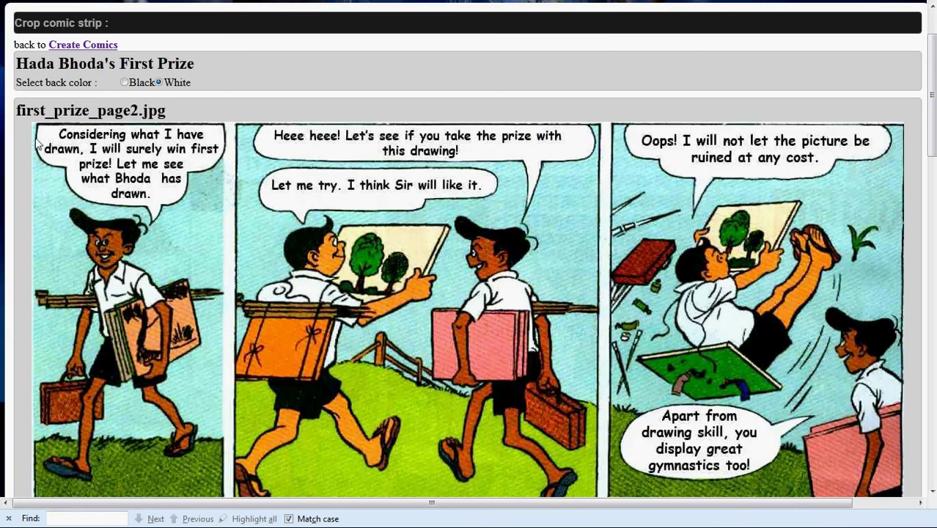
drag(34, 124, 226, 425)
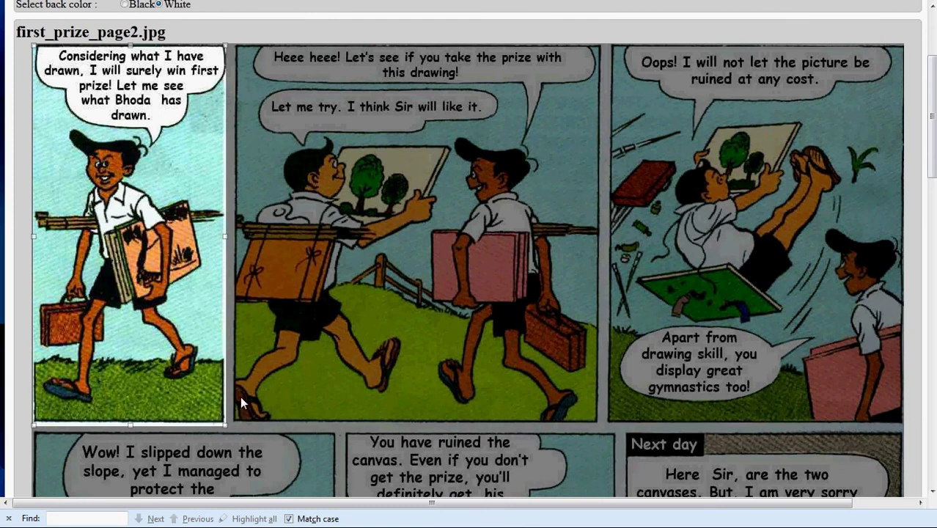
Step: Reposition and resize the crop frame over the middle and right top-row panels
drag(154, 206, 346, 205)
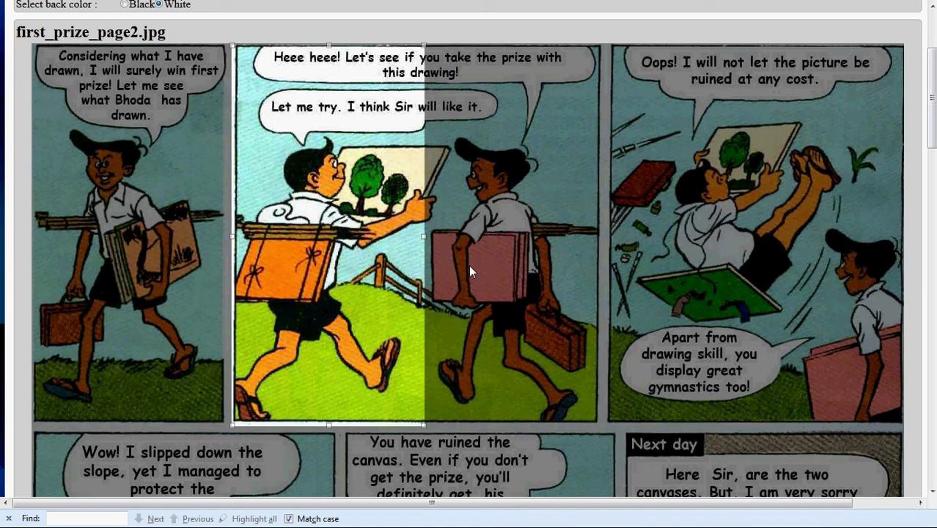
drag(424, 238, 600, 268)
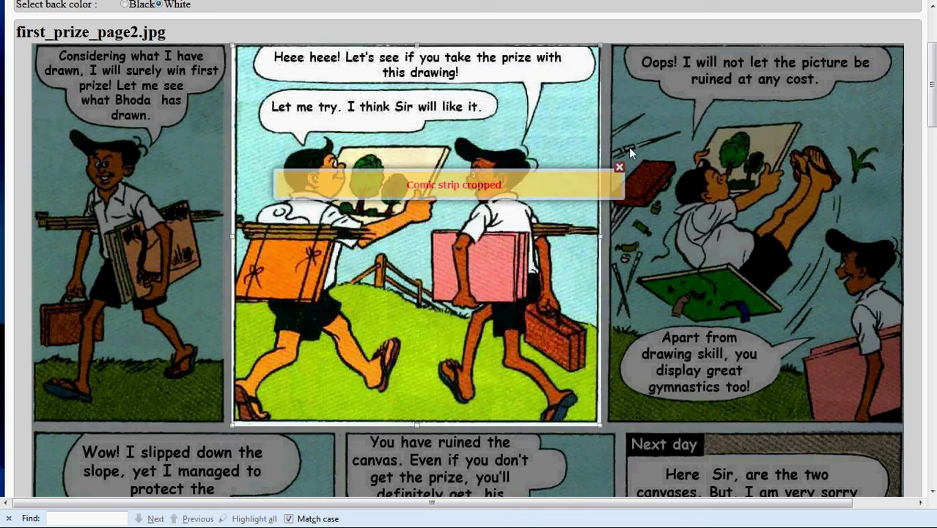
drag(492, 113, 780, 109)
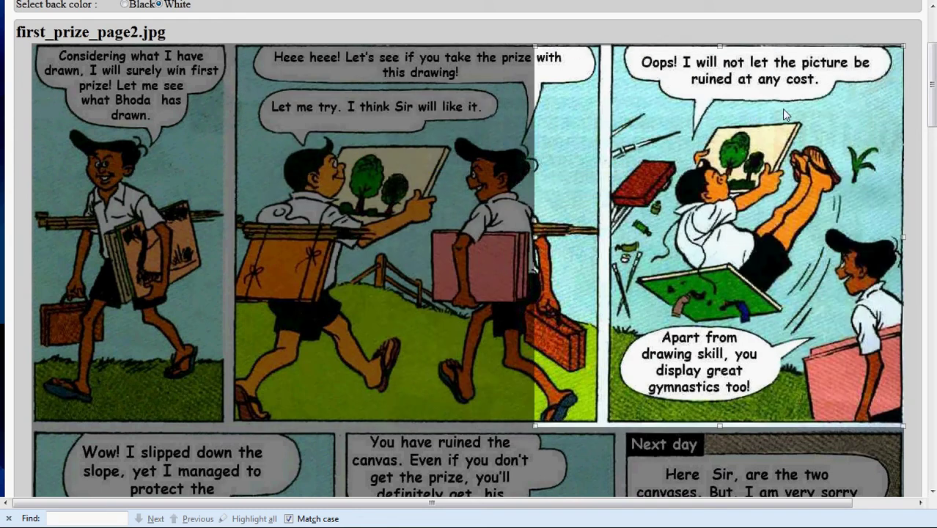
drag(535, 248, 607, 258)
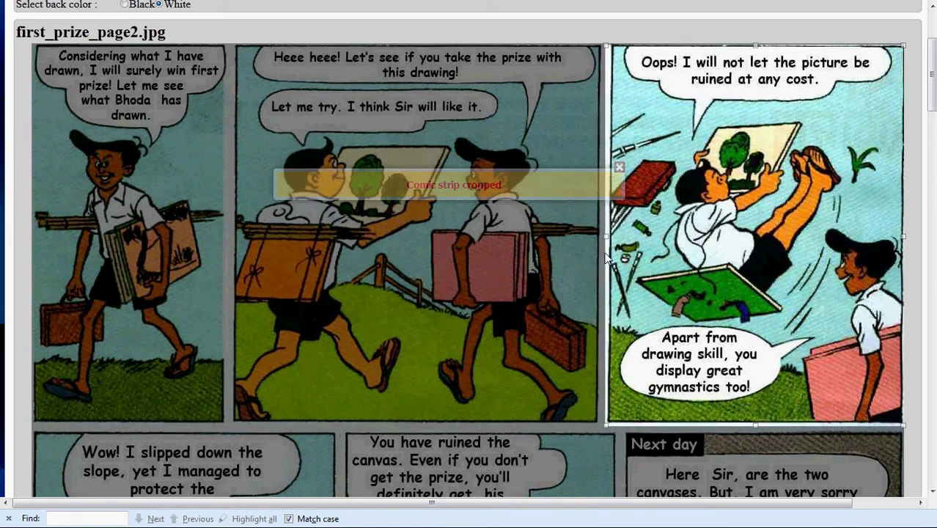
Step: Frame the slipped-down-the-slope panel, then shift the crop frame onto the middle panel
scroll(606, 258, down, 5)
scroll(606, 258, down, 2)
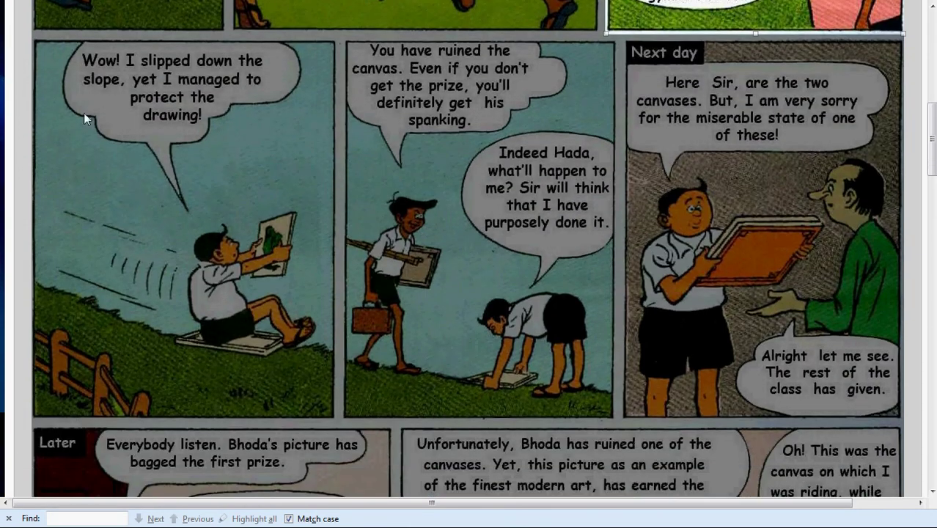
drag(33, 40, 335, 418)
click(531, 164)
drag(524, 170, 519, 173)
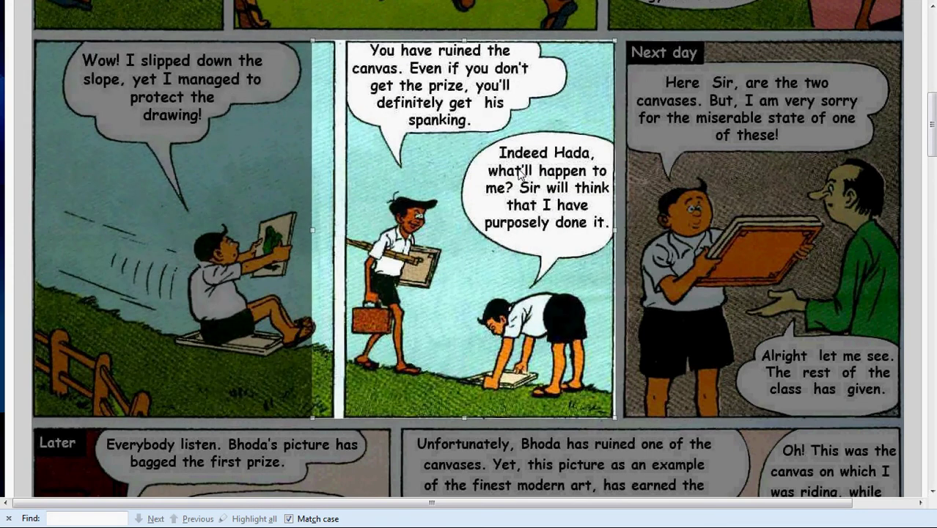
drag(312, 229, 342, 236)
Step: Fit the crop frame over the 'Next day' panel and crop it out
double_click(560, 110)
drag(555, 109, 833, 100)
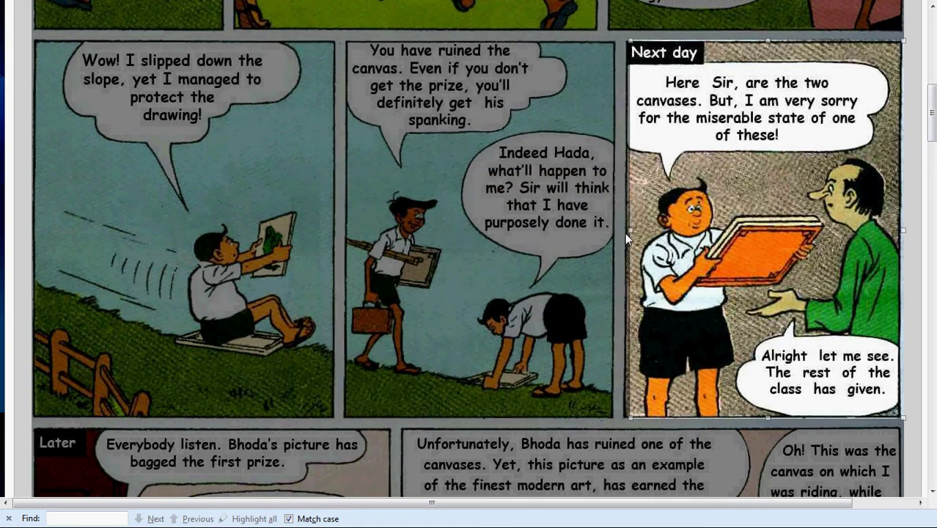
drag(629, 234, 621, 231)
key(ctrl+x)
Step: Crop the 'Later' panel, then the ruined-canvas panel out to the strip's right edge
scroll(628, 235, down, 5)
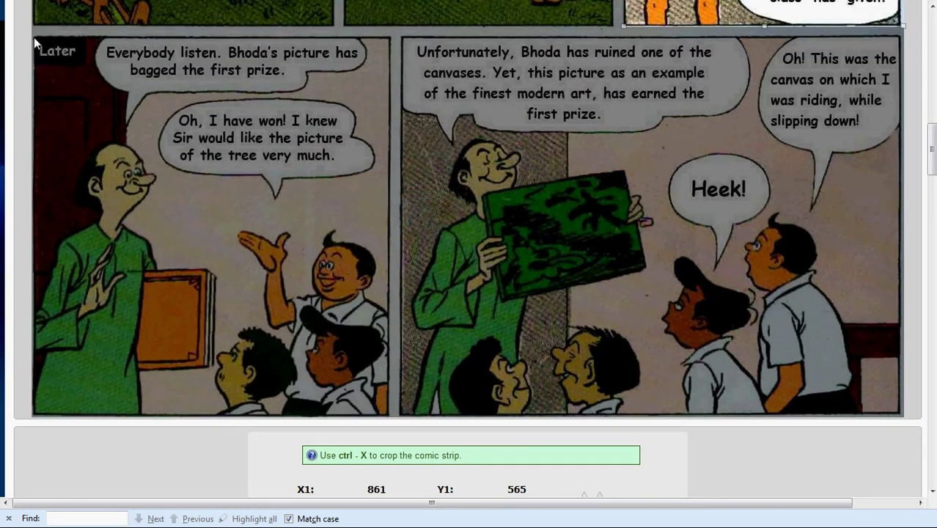
drag(33, 37, 390, 430)
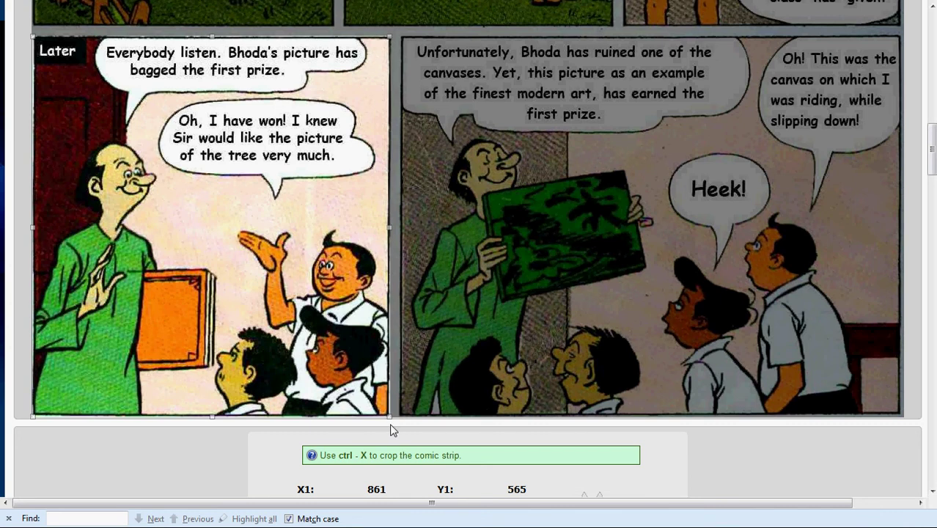
key(ctrl+x)
drag(244, 208, 610, 210)
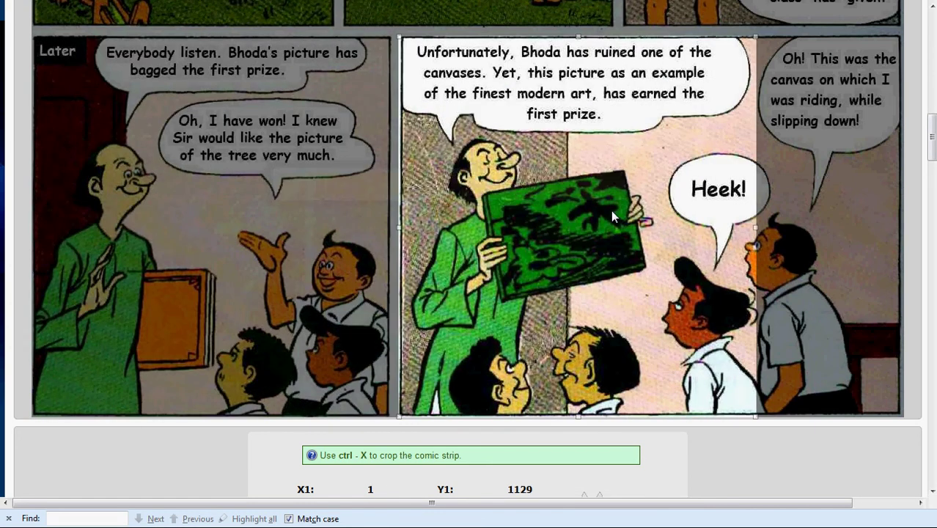
drag(756, 227, 907, 247)
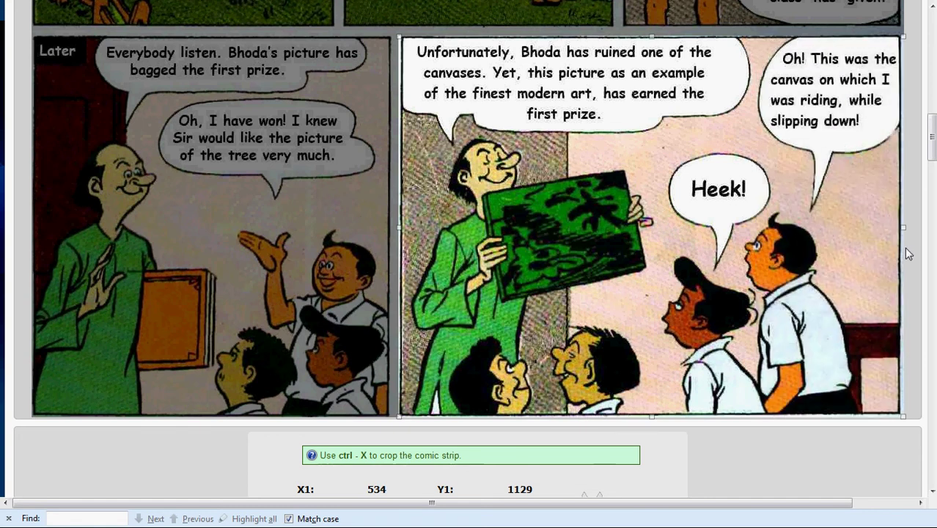
key(ctrl+x)
Step: Scroll the cropped-panel list and drag the ruined-canvas panel above the 'Later' panel
scroll(870, 272, down, 8)
scroll(878, 278, down, 10)
scroll(877, 279, down, 12)
scroll(876, 276, down, 12)
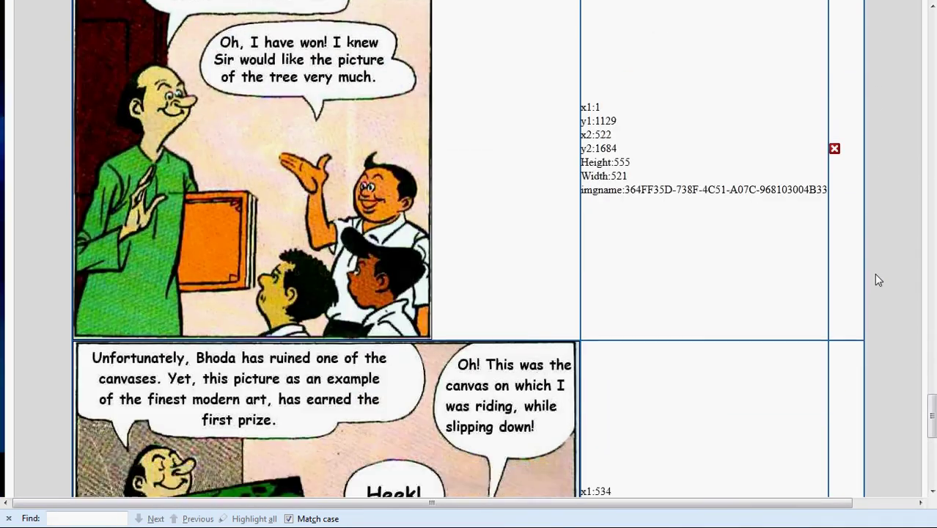
scroll(877, 279, down, 4)
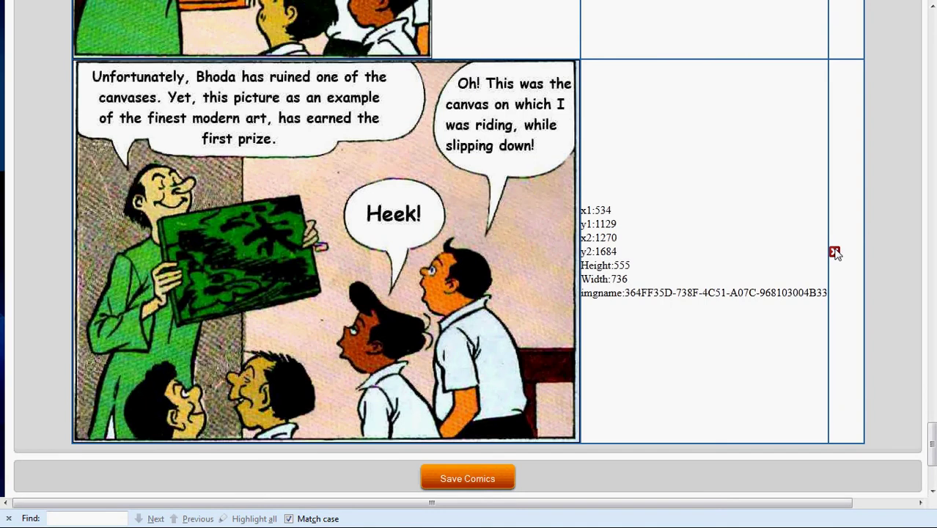
drag(728, 271, 770, 196)
Step: Move the ruined-canvas panel back after 'Later' so it ends the list
scroll(783, 196, up, 5)
scroll(746, 230, down, 2)
scroll(717, 203, down, 4)
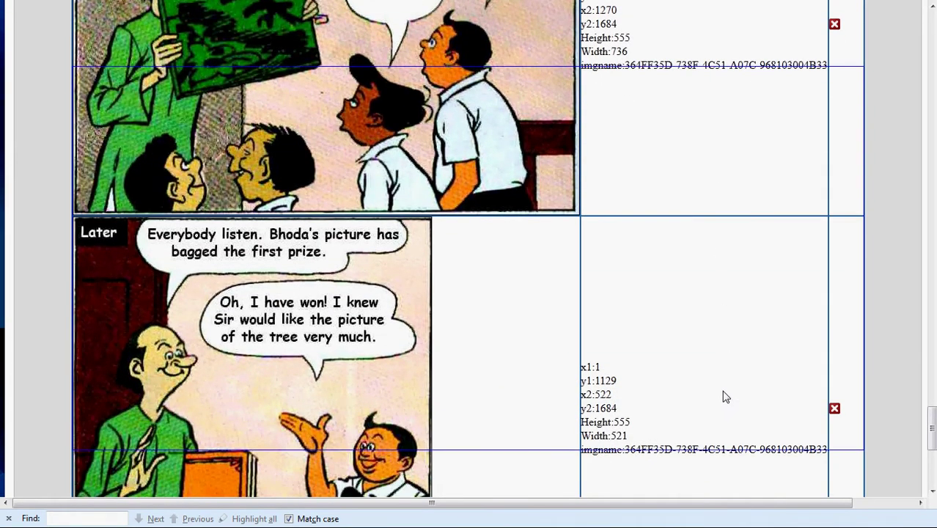
drag(741, 438, 741, 438)
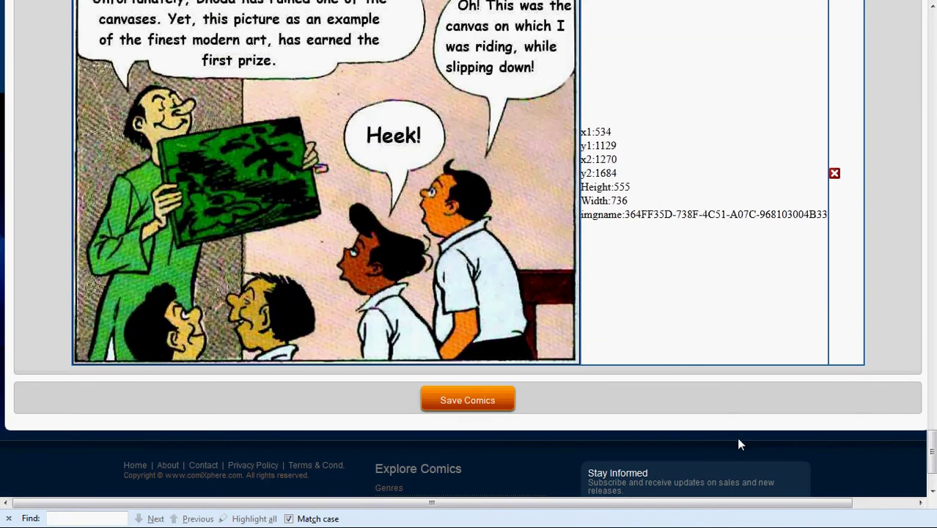
scroll(729, 425, up, 1)
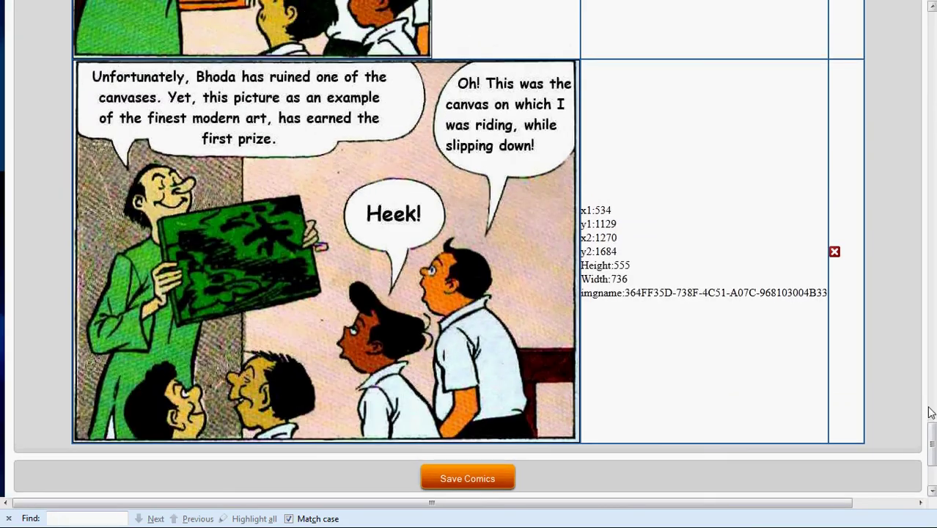
mouse_move(932, 440)
mouse_down()
mouse_move(932, 77)
mouse_move(928, 449)
mouse_up()
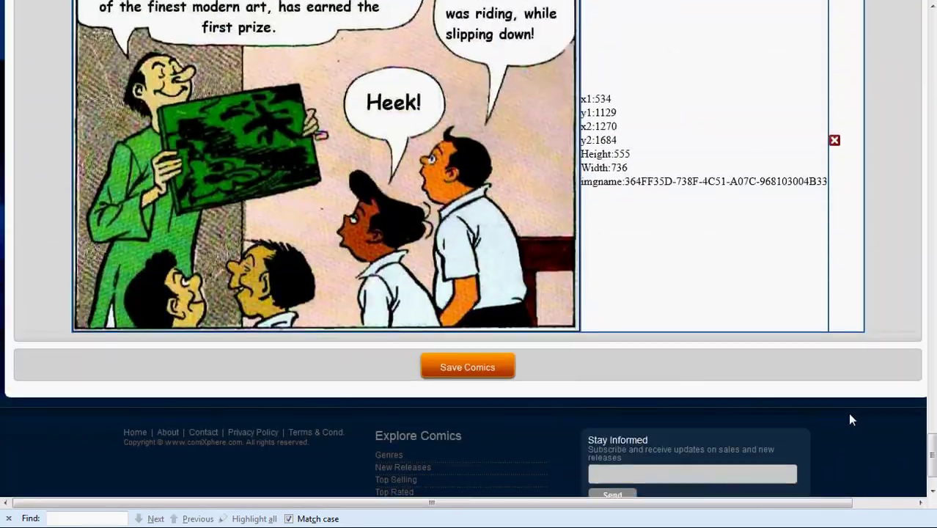
Step: Save the cropped panels and open the comic preview
click(484, 376)
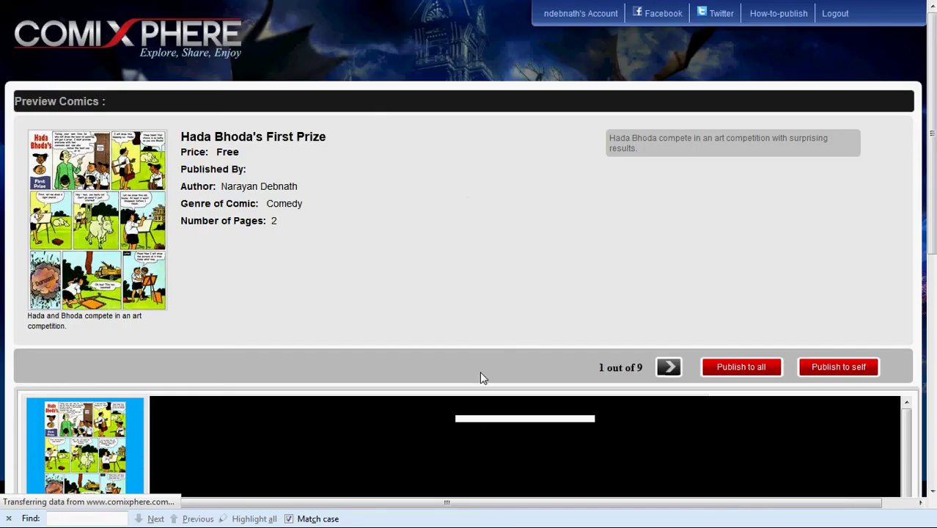
scroll(506, 322, down, 4)
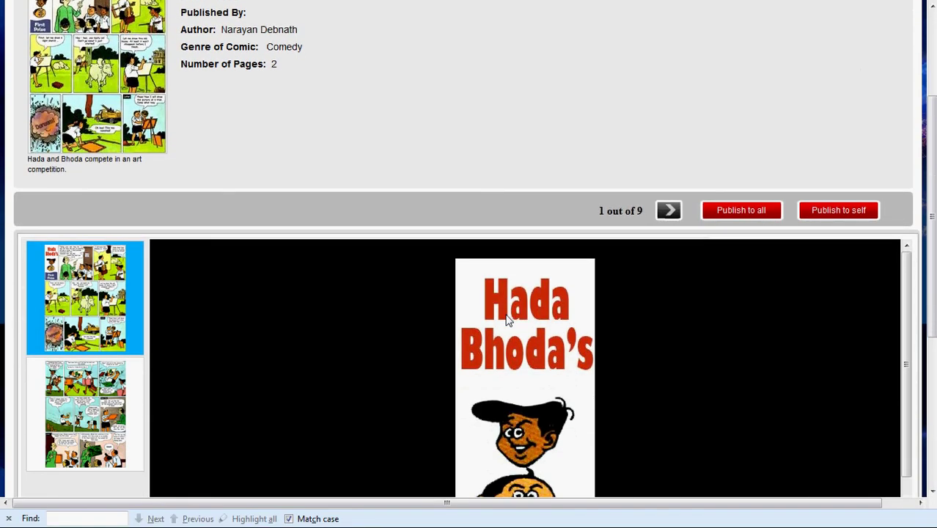
scroll(505, 319, up, 2)
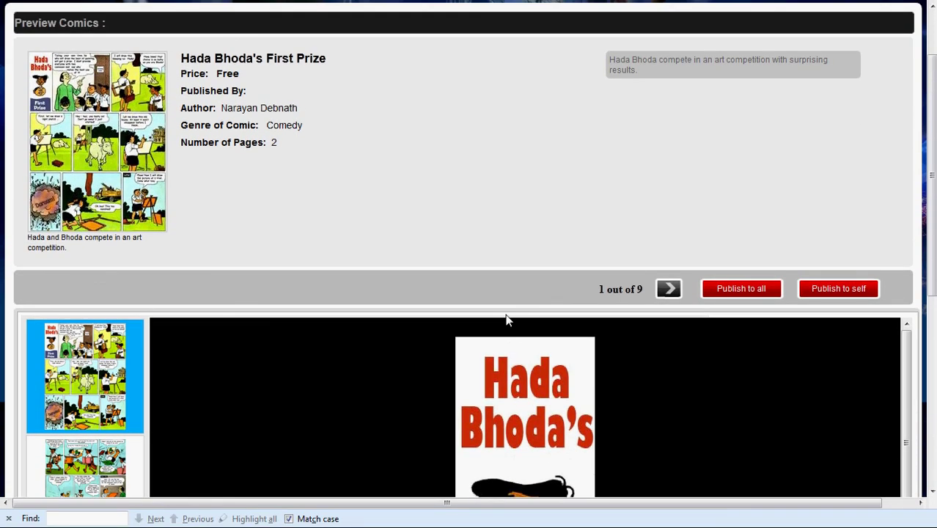
scroll(506, 320, down, 4)
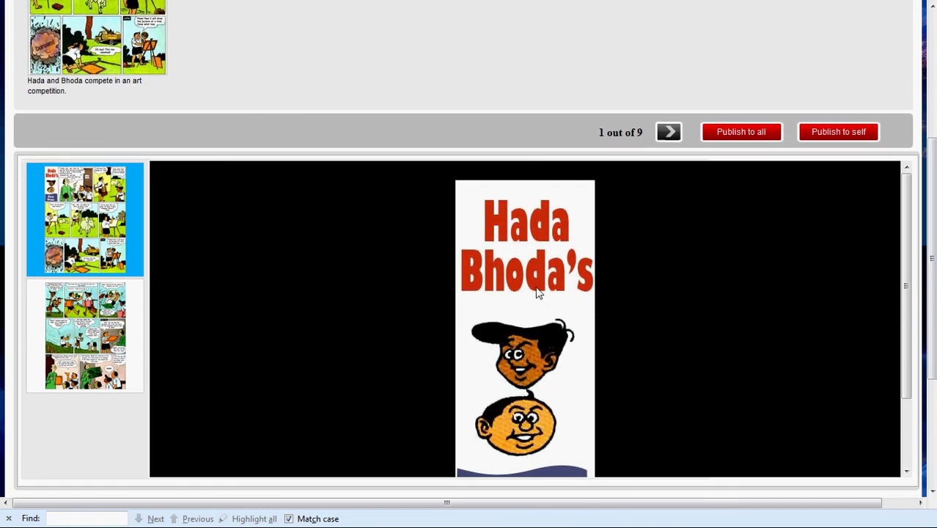
Step: Step through every panel of page one to its last panel
click(672, 133)
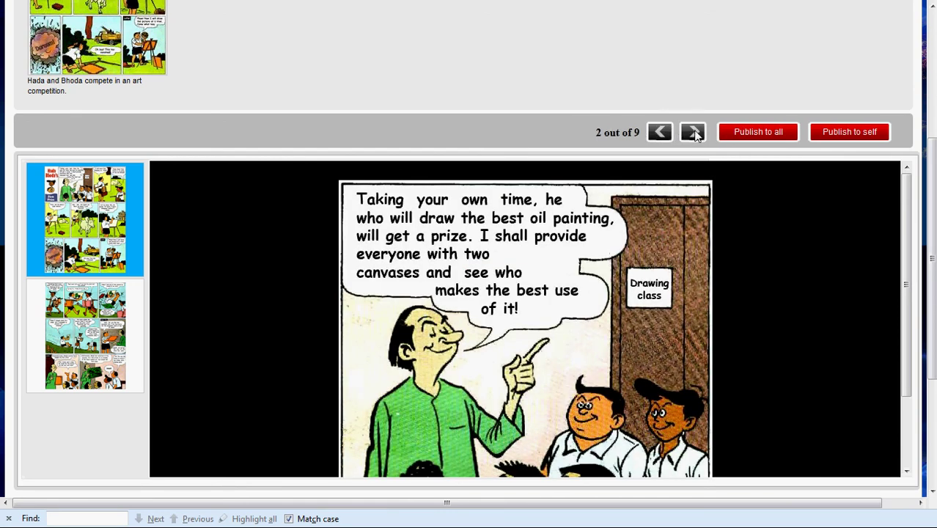
click(694, 133)
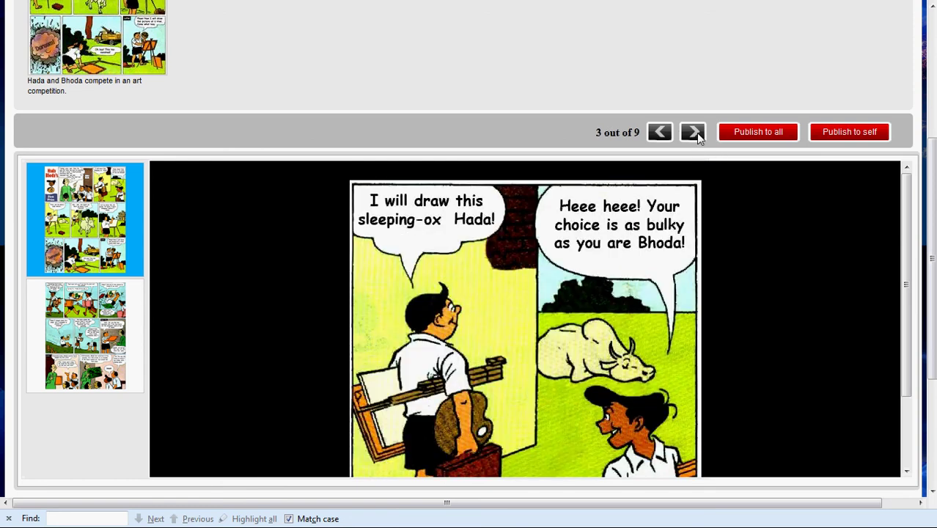
click(695, 134)
click(695, 134)
click(695, 135)
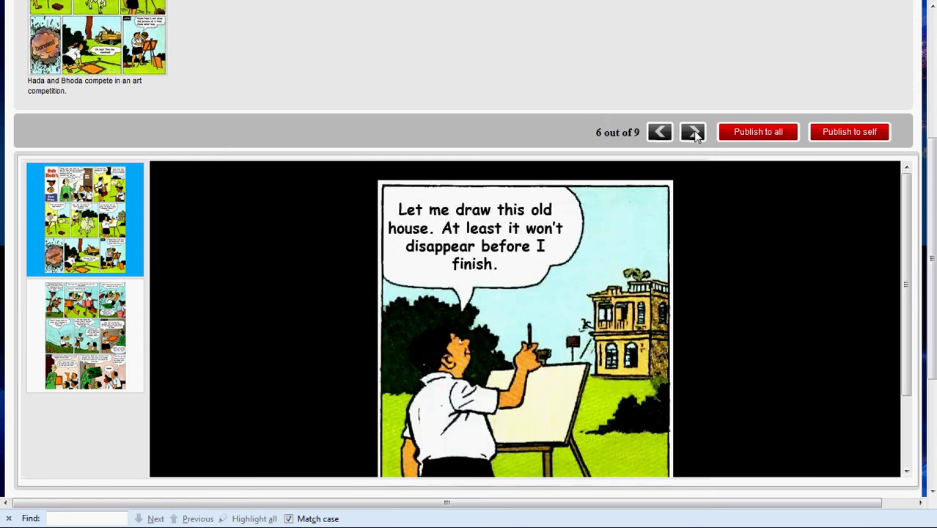
click(694, 134)
click(695, 135)
click(693, 133)
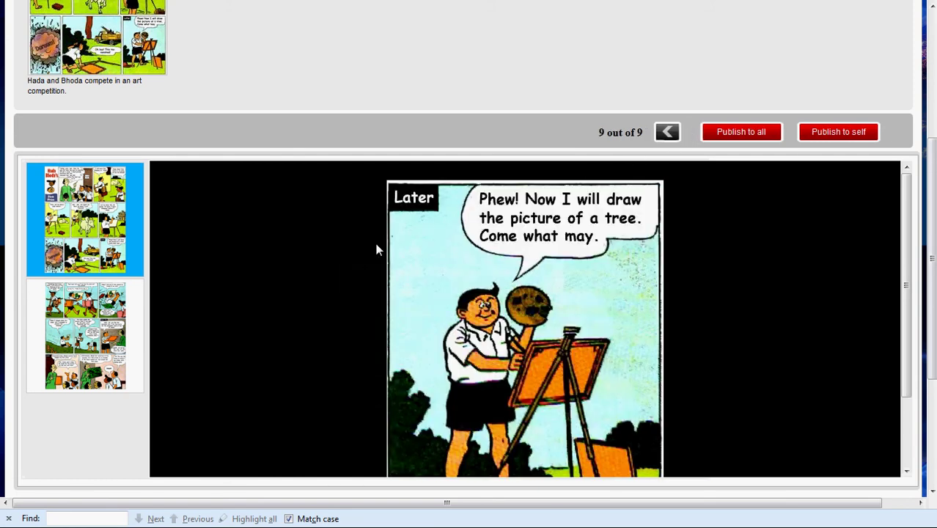
Step: Switch to page two and step through its panels to strip 8 of 8
click(95, 352)
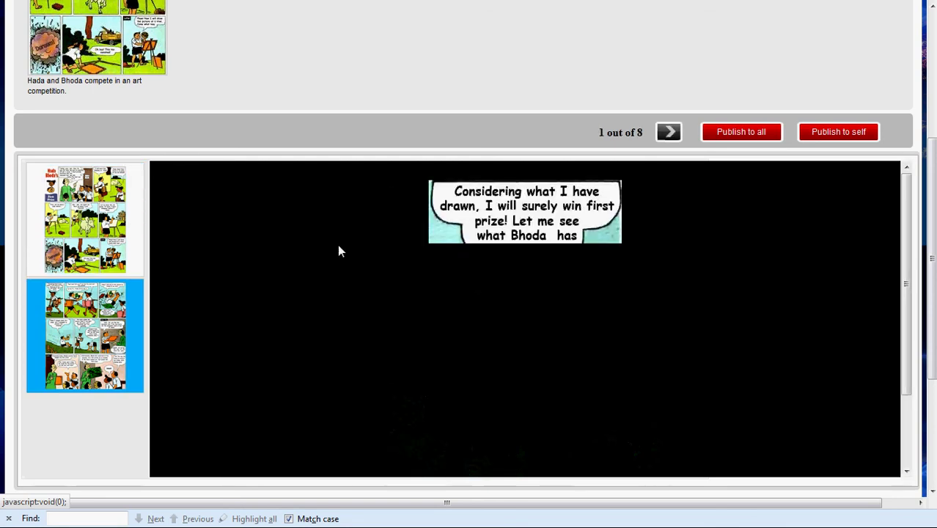
click(669, 133)
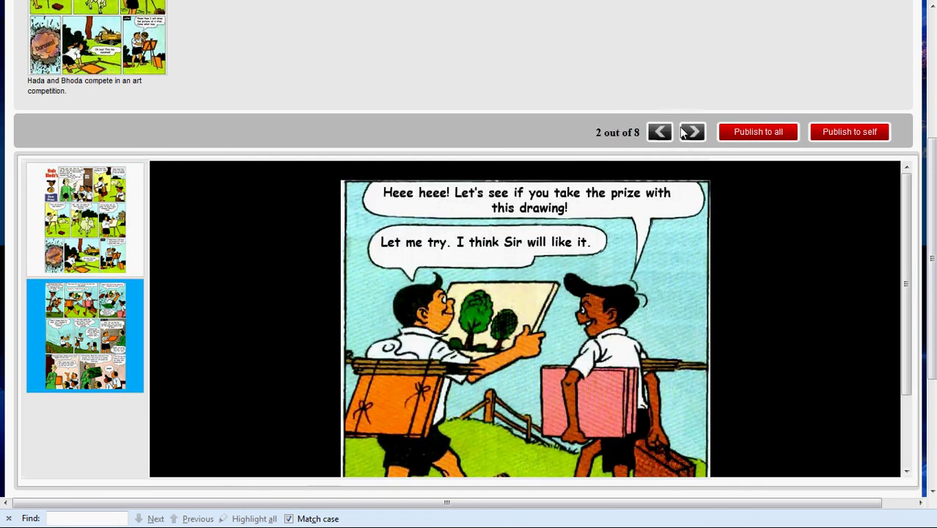
click(695, 134)
click(700, 132)
click(700, 132)
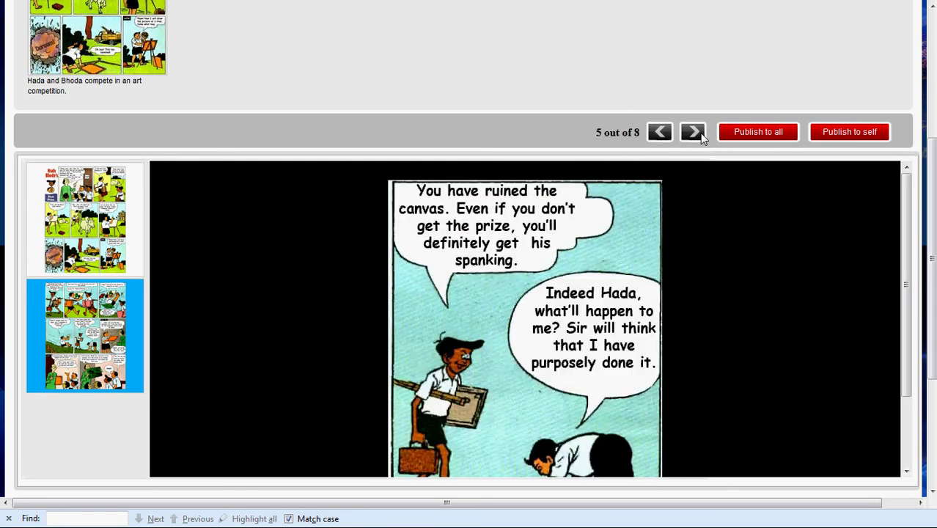
click(700, 132)
click(700, 133)
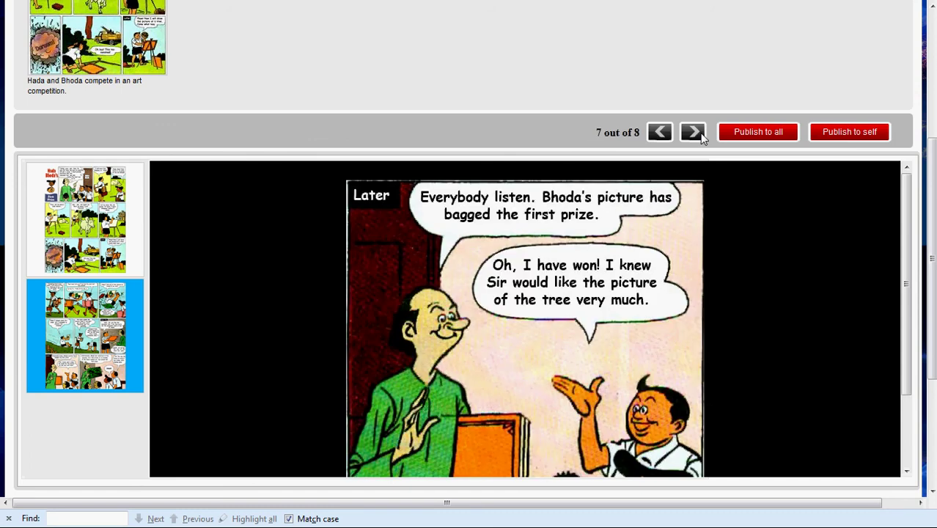
click(700, 133)
scroll(698, 139, up, 2)
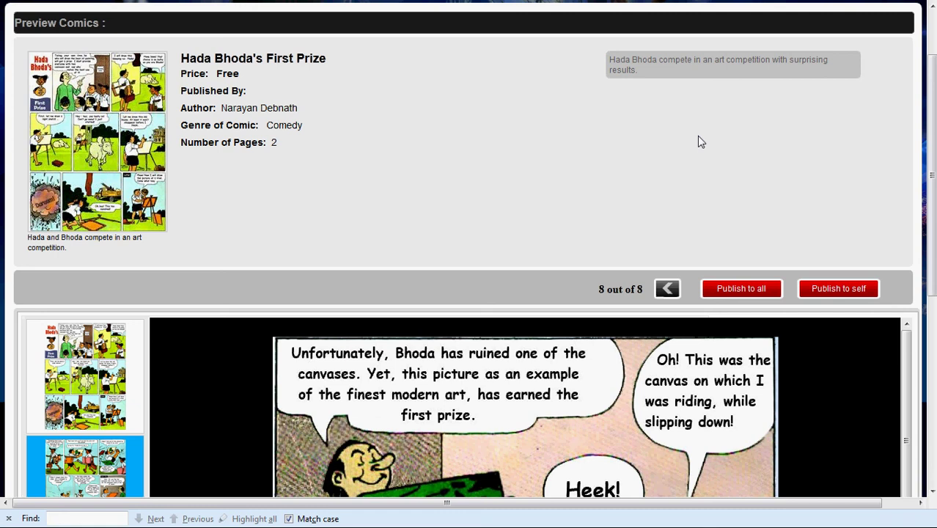
Step: Publish 'Hada Bhoda's First Prize', confirm, and dismiss the 'Comics has been published' alert
scroll(698, 137, down, 2)
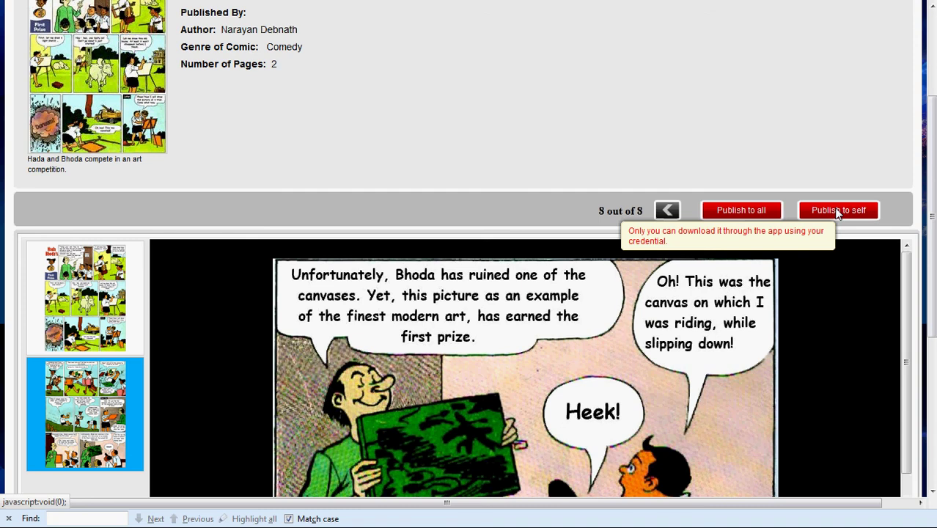
click(751, 214)
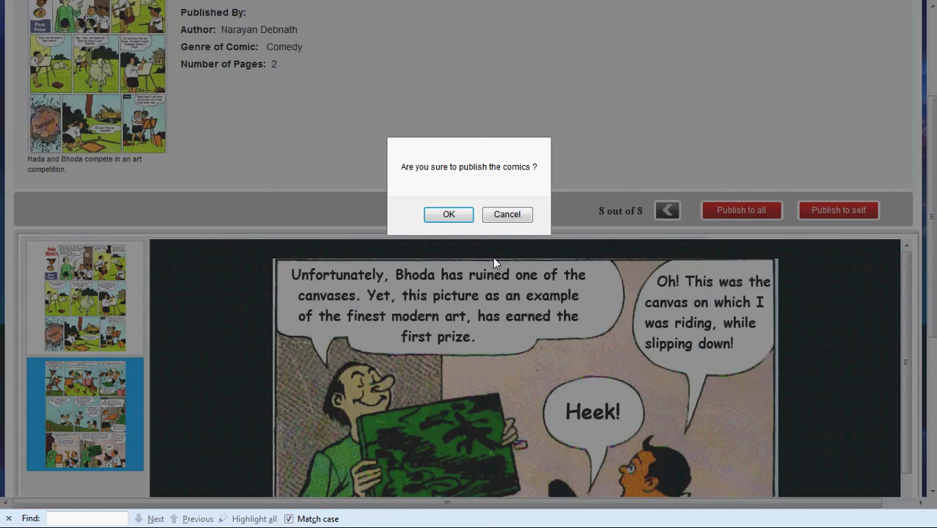
click(453, 213)
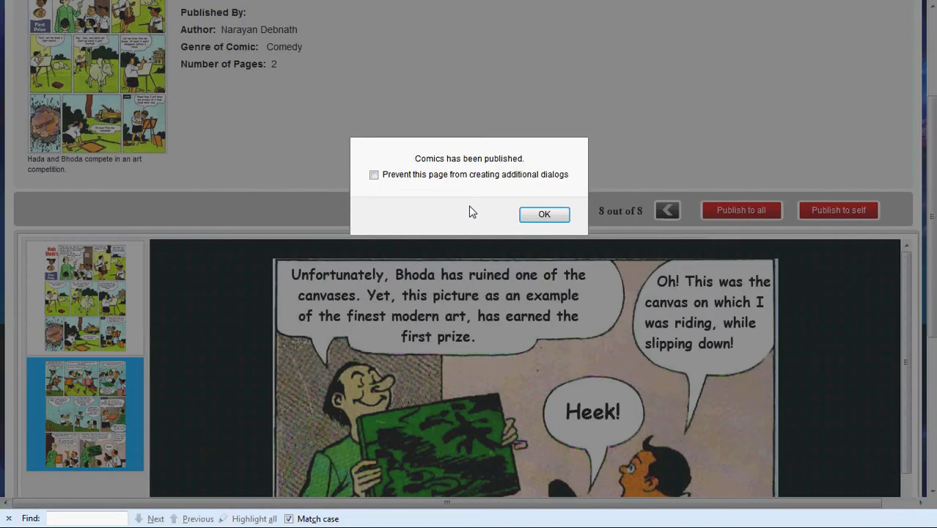
click(541, 214)
scroll(540, 212, up, 5)
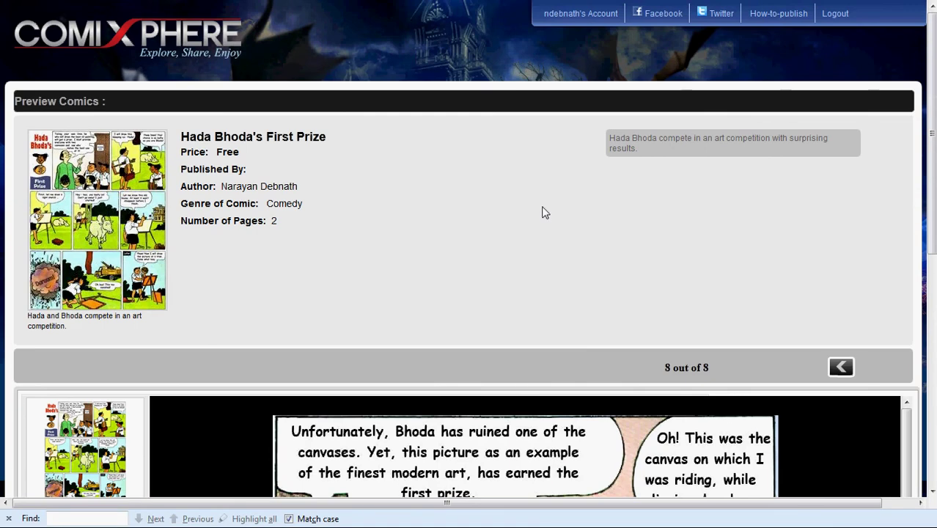
Step: Go to the ComiXphere home page and find 'Hada Bhoda's First Prize' heading Recent Comics
click(218, 41)
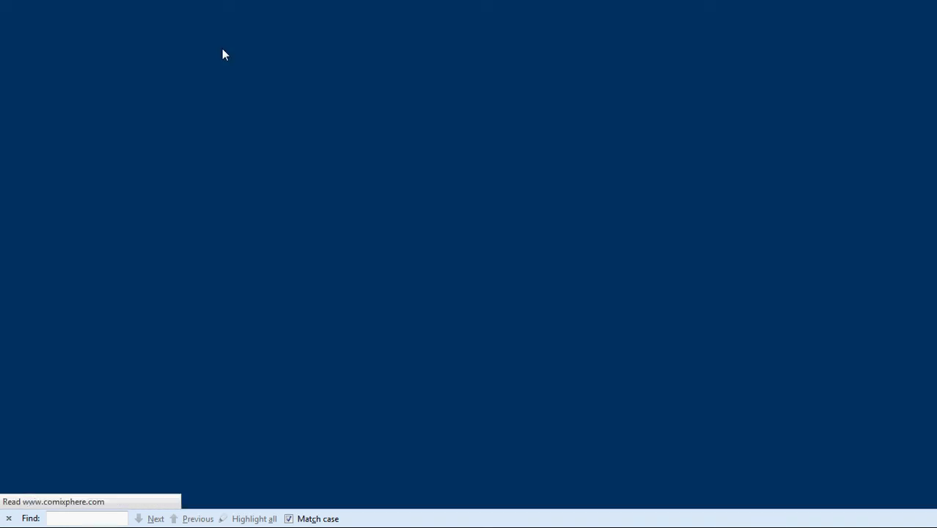
scroll(222, 49, down, 2)
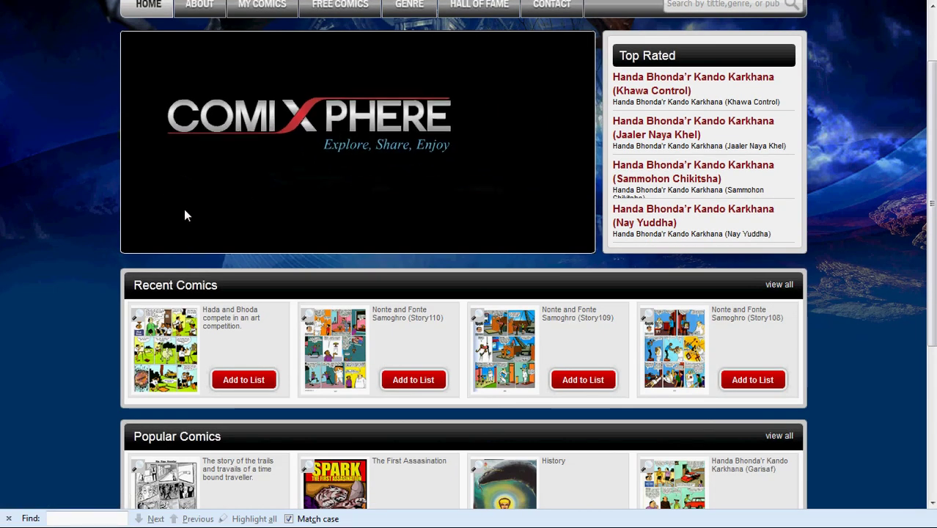
mouse_move(173, 329)
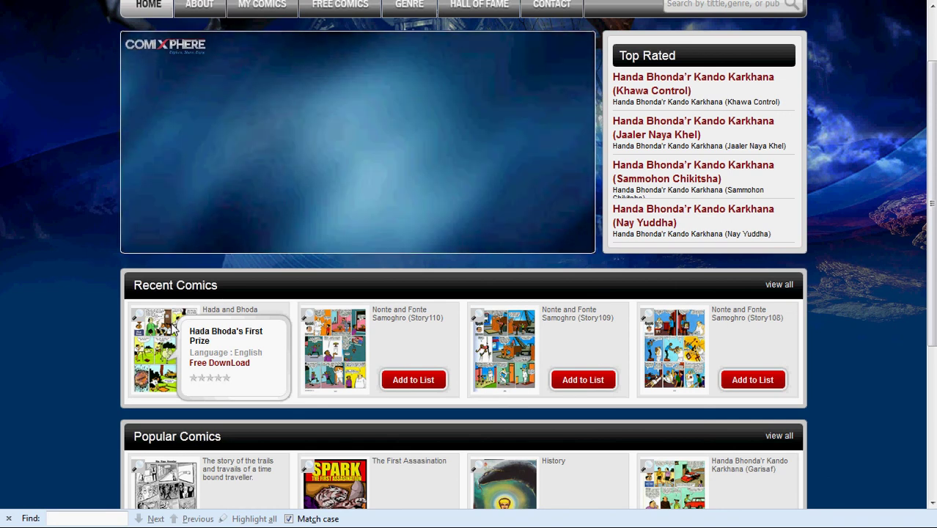